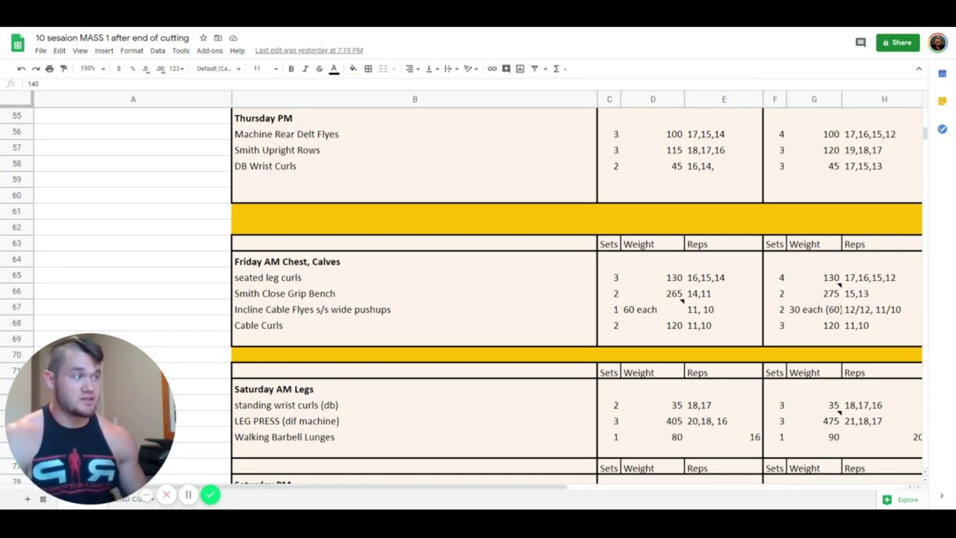
# - Examine the weights and reps logged for Incline Cable Flyes and Smith Close Grip Bench under Friday AM in columns D to H
pyautogui.click(650, 310)
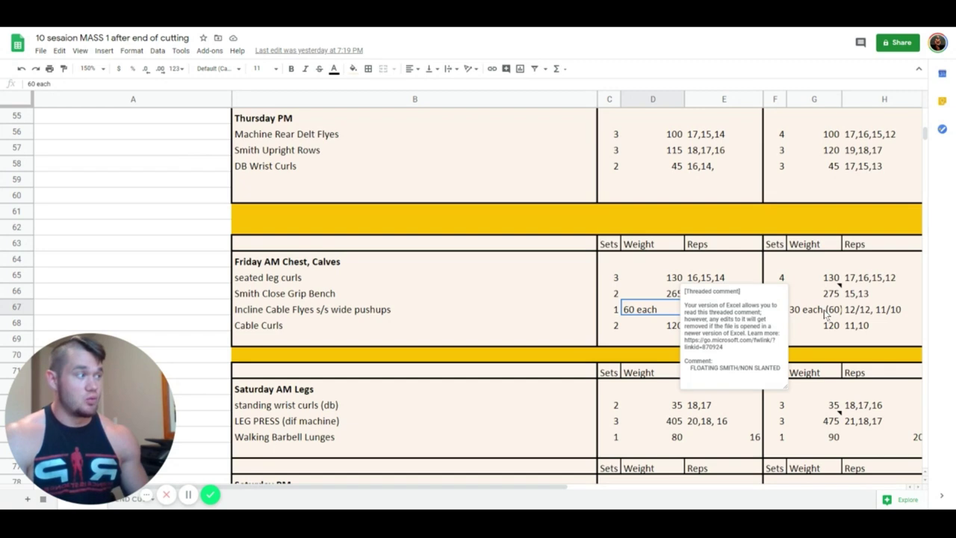
pyautogui.click(826, 316)
pyautogui.click(868, 317)
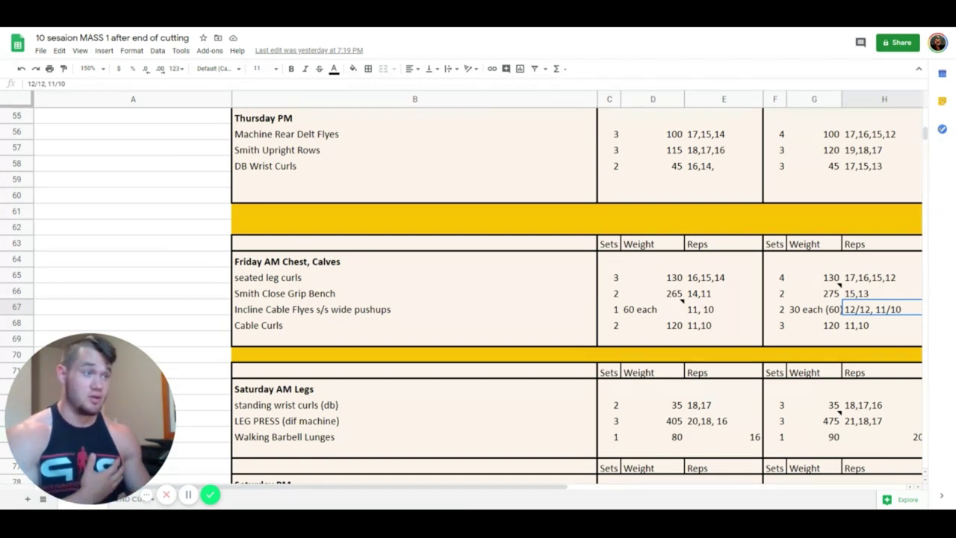
pyautogui.click(493, 290)
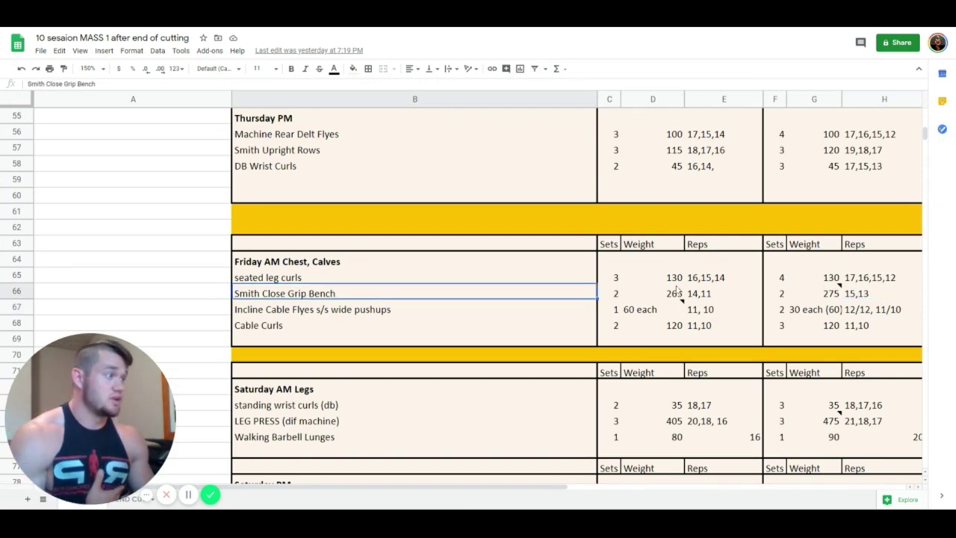
pyautogui.click(677, 293)
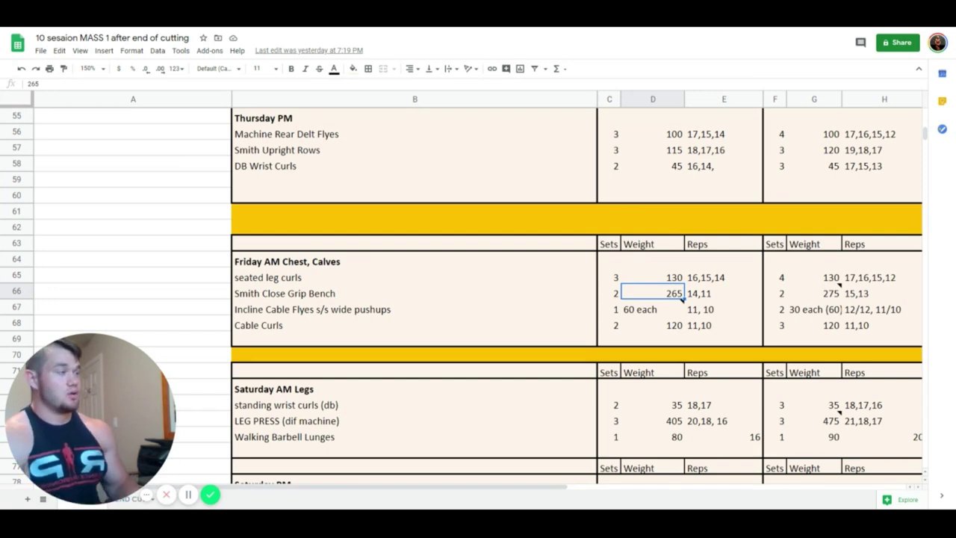
pyautogui.click(776, 312)
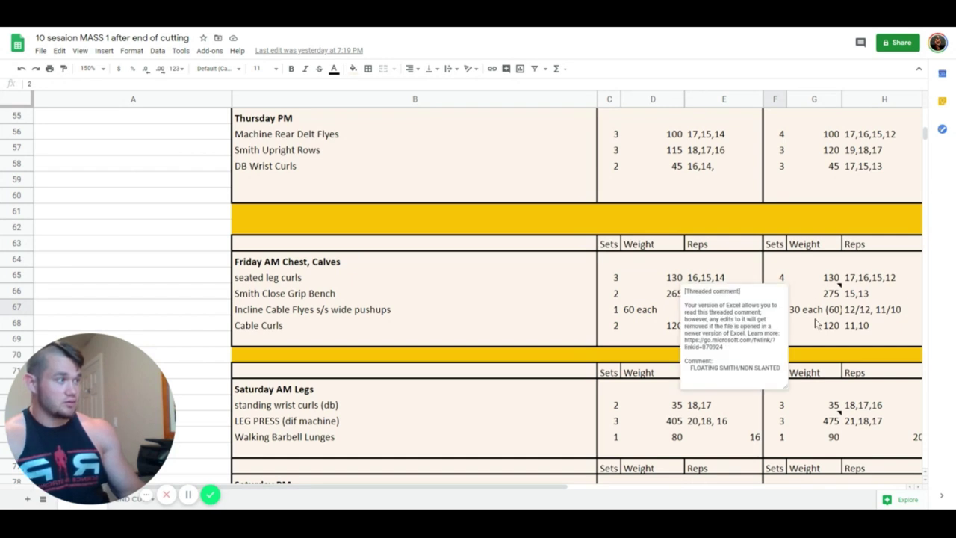
pyautogui.click(665, 298)
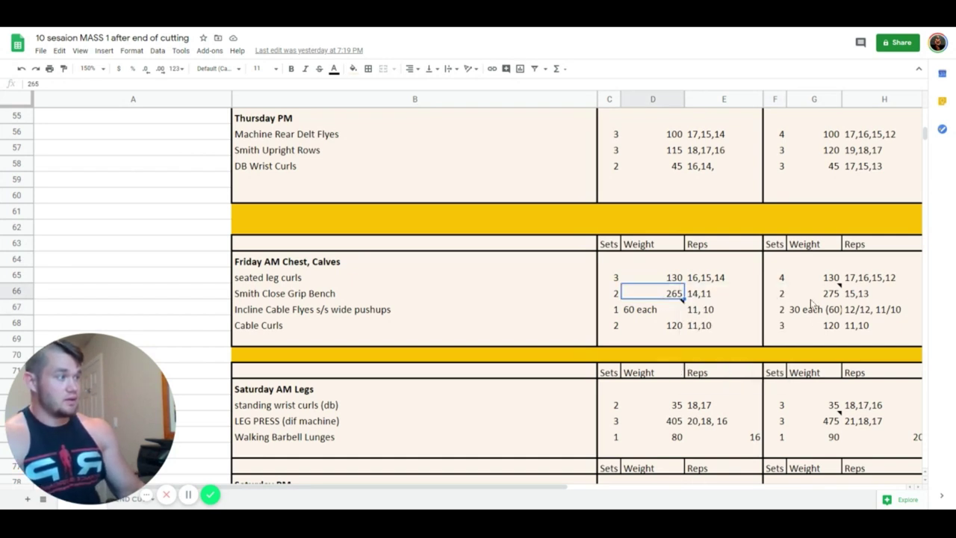
pyautogui.click(885, 297)
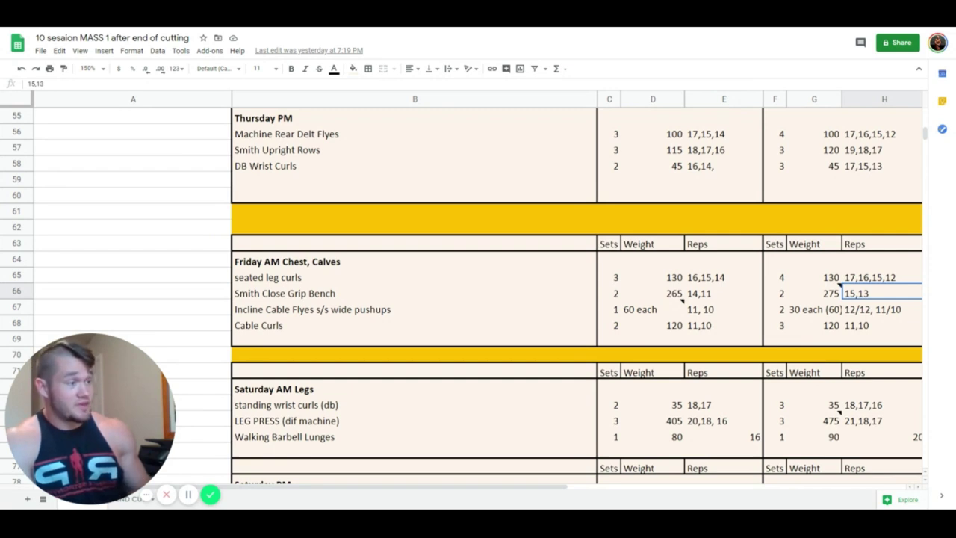
# - Compare the Smith Close Grip Bench weights in columns D and G, and read the comment attached to the weight
pyautogui.click(310, 298)
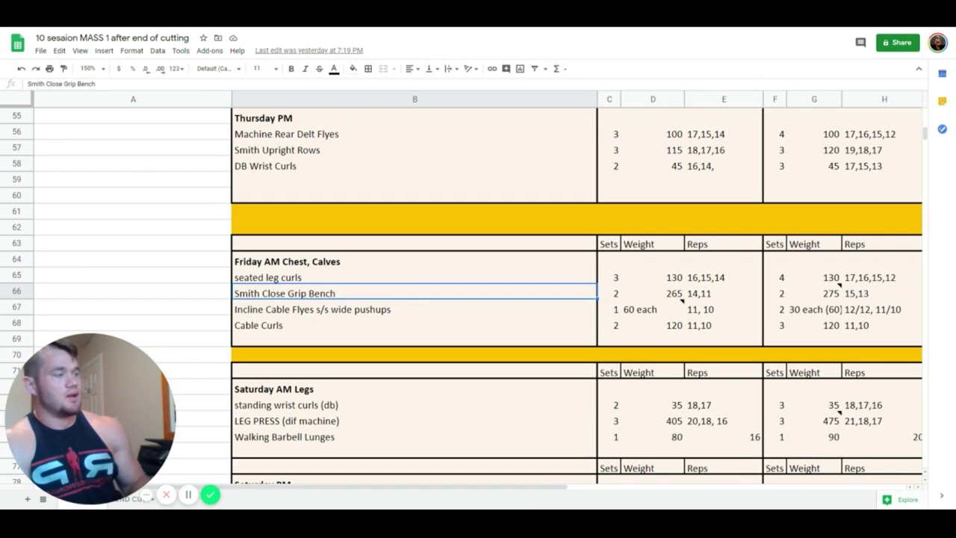
pyautogui.press('Right')
pyautogui.press('Right')
pyautogui.press('Right')
pyautogui.press('Left')
pyautogui.press('Right')
pyautogui.press('Right')
pyautogui.press('Right')
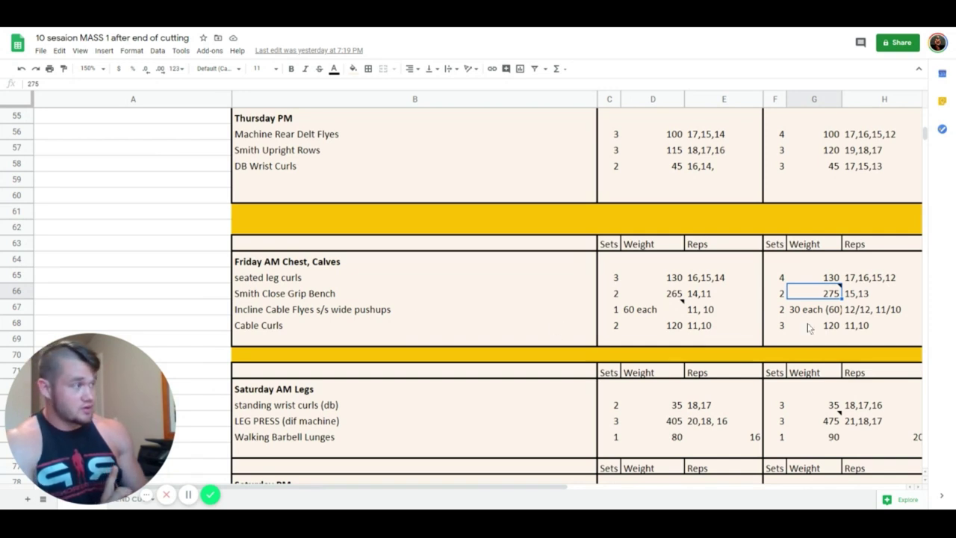
pyautogui.moveTo(826, 300)
pyautogui.press('Left')
pyautogui.press('Left')
pyautogui.press('Left')
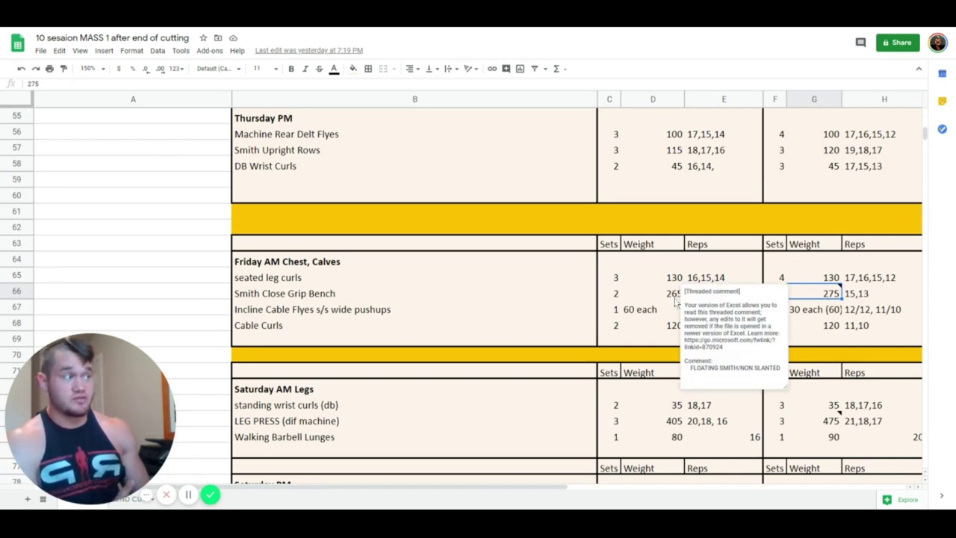
pyautogui.click(833, 301)
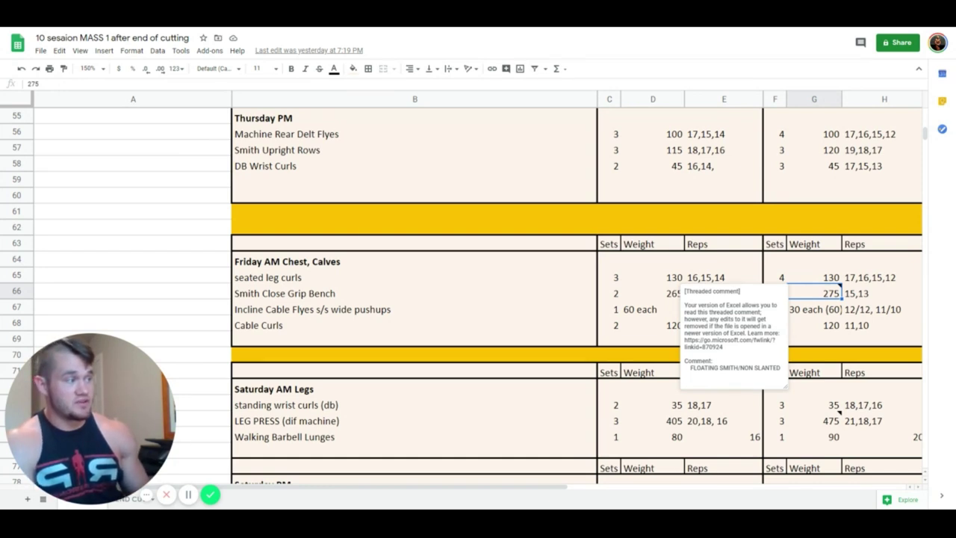
pyautogui.click(828, 313)
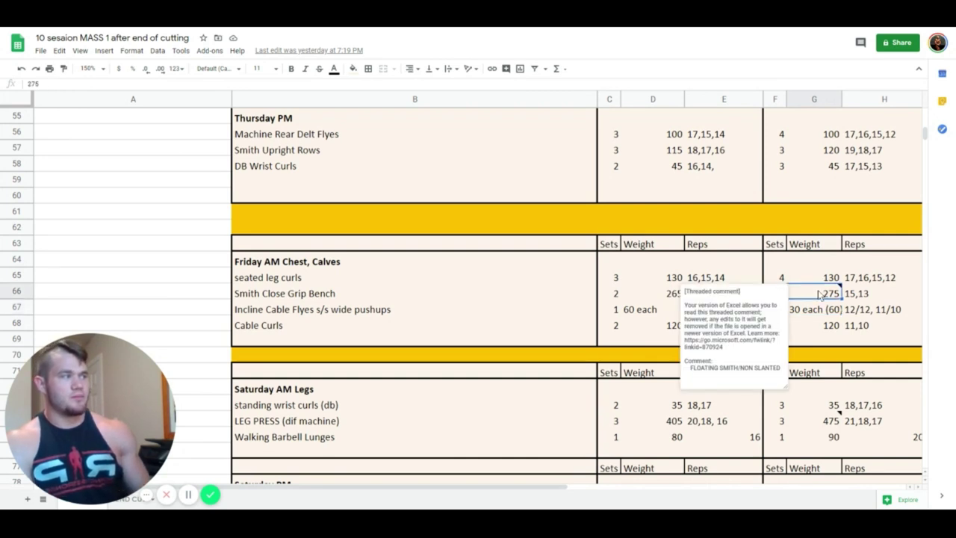
pyautogui.click(676, 299)
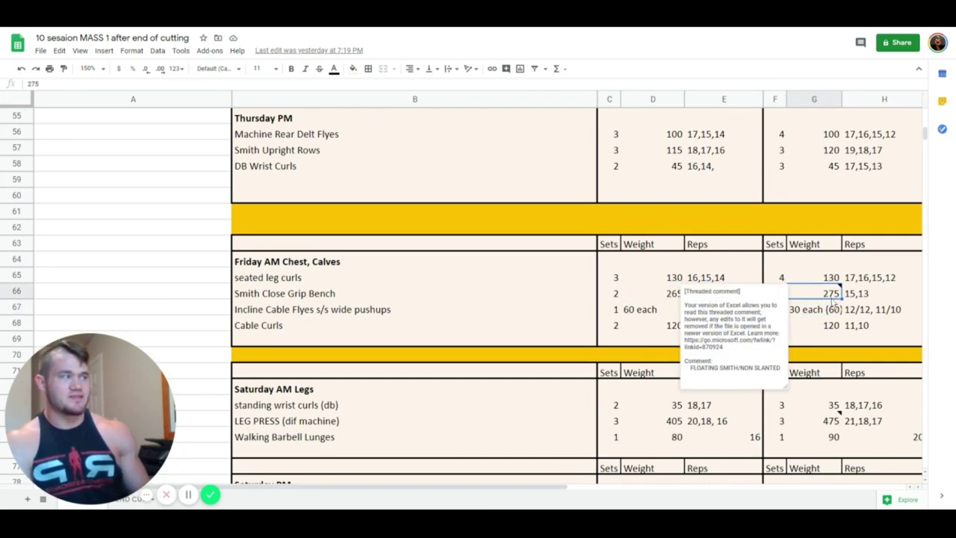
pyautogui.click(814, 314)
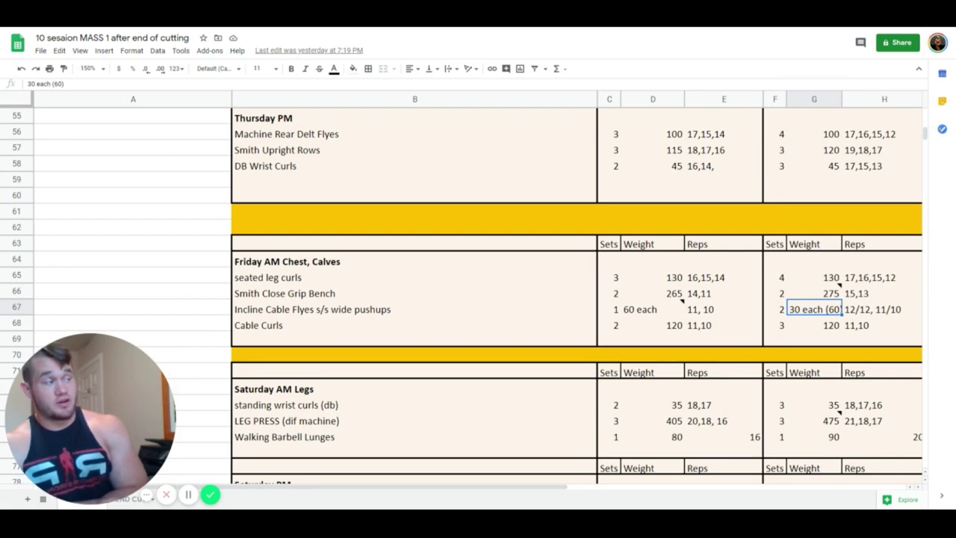
# - Look along the Smith Close Grip Bench row at the sets, weights and reps of the successive training blocks
pyautogui.press('Up')
pyautogui.press('Left')
pyautogui.press('Left')
pyautogui.press('Left')
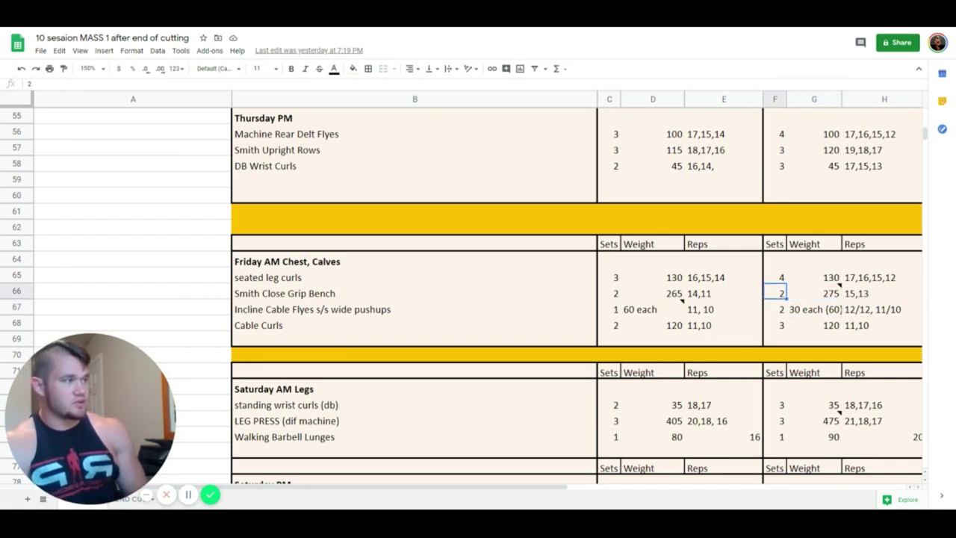
pyautogui.press('Right')
pyautogui.press('Right')
pyautogui.press('Right')
pyautogui.press('Right')
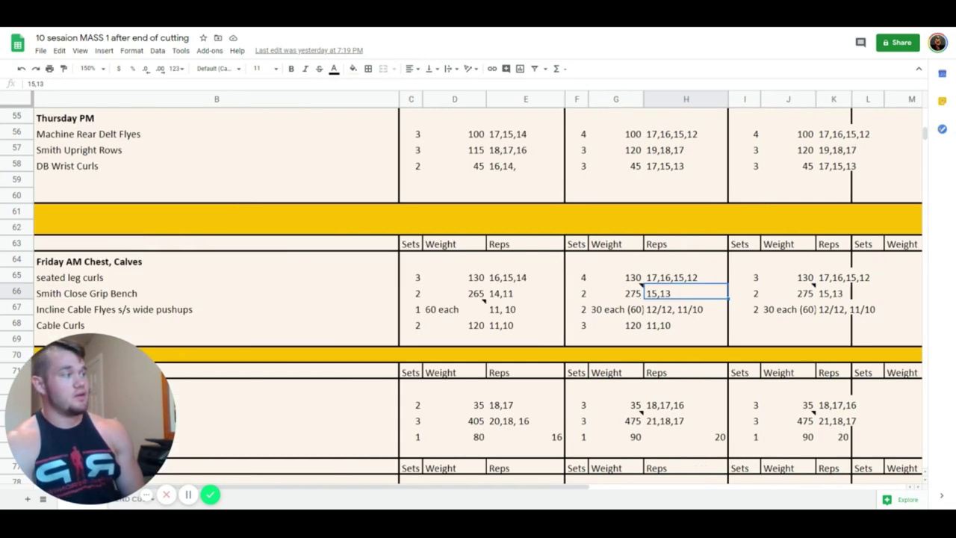
pyautogui.press('Left')
pyautogui.press('Left')
pyautogui.press('Left')
pyautogui.press('Left')
pyautogui.press('Left')
pyautogui.press('Left')
pyautogui.press('Left')
pyautogui.click(653, 293)
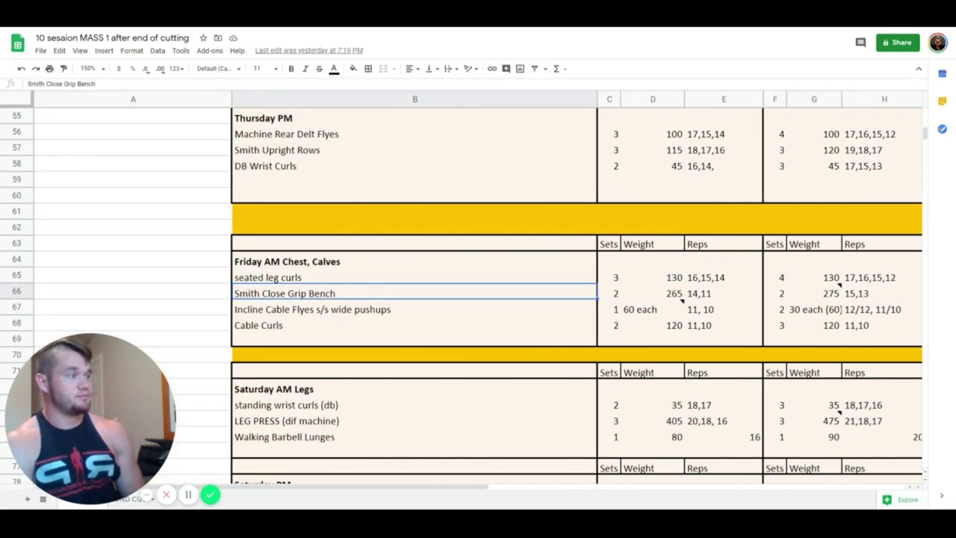
# - Compare the Incline Cable Flyes s/s wide pushups weights and sets between the first and second training blocks
pyautogui.click(653, 309)
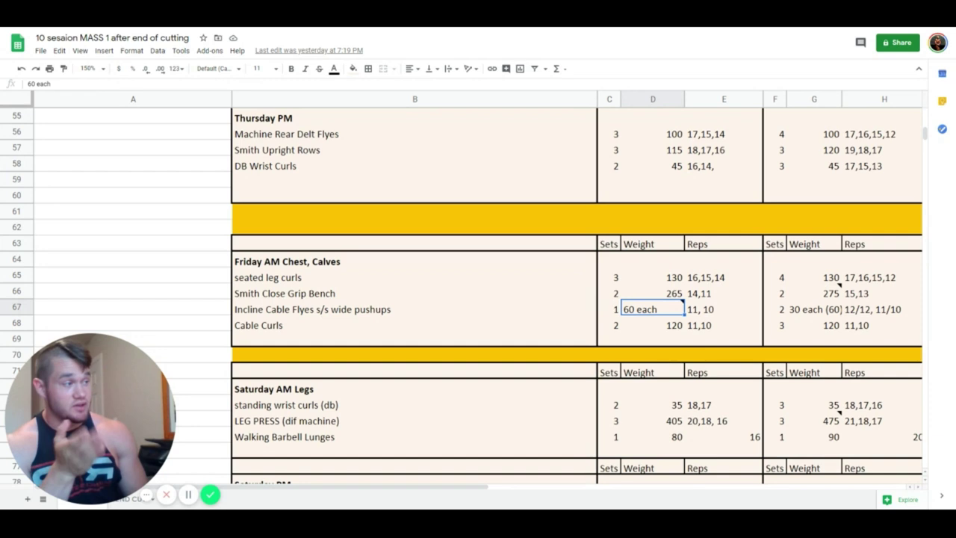
pyautogui.click(814, 309)
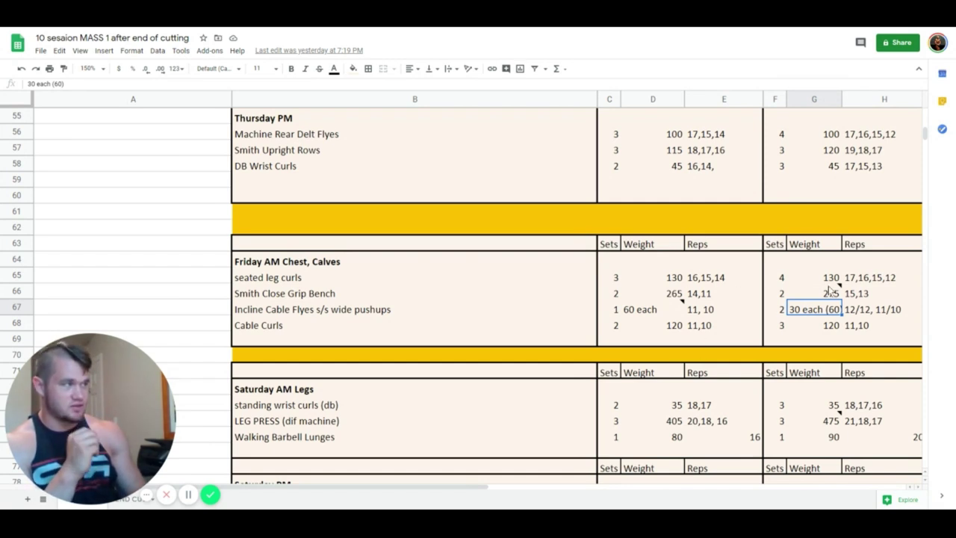
pyautogui.press('Right')
pyautogui.press('Left')
pyautogui.press('Left')
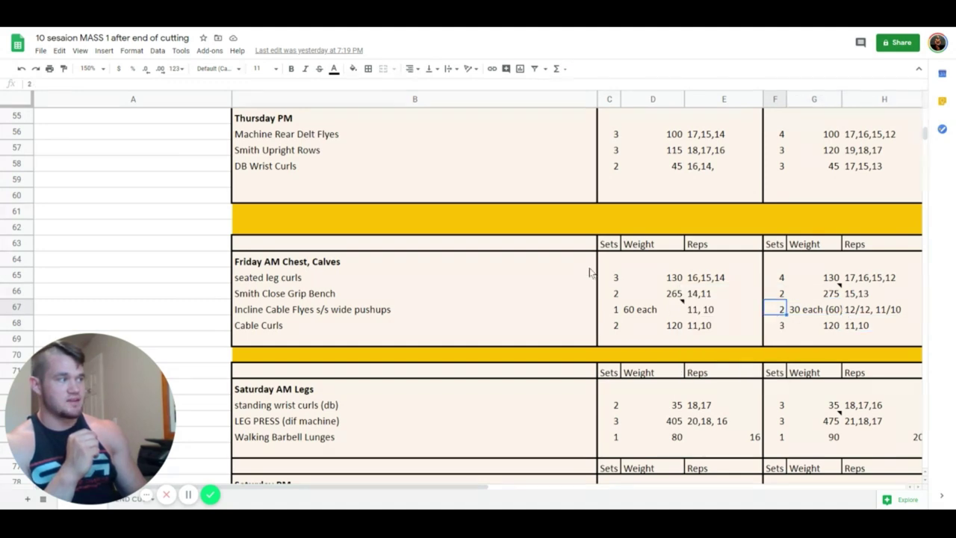
# - Set the sets of Flye Variation under Tuesday AM Chest, Calves to 2 in cell F23
pyautogui.scroll(7, 591, 273)
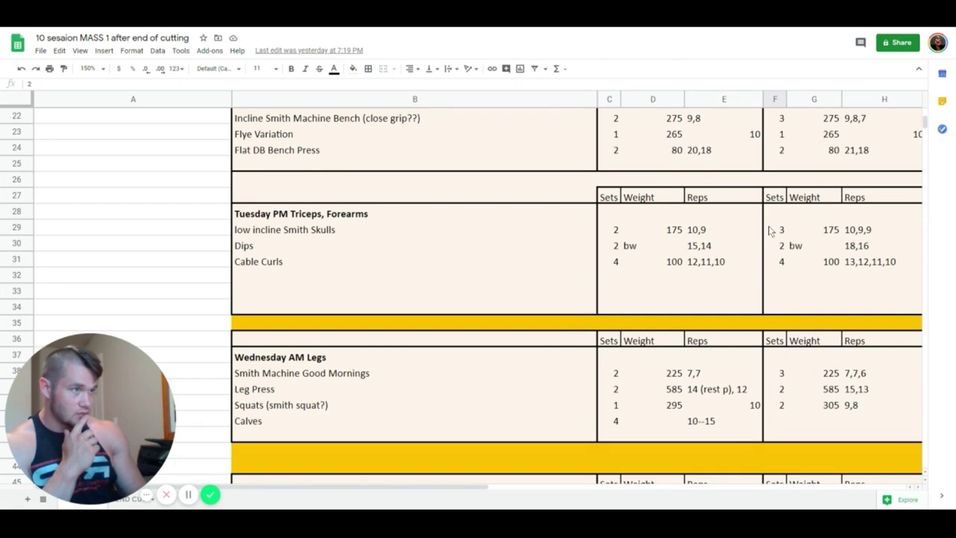
pyautogui.scroll(1, 687, 239)
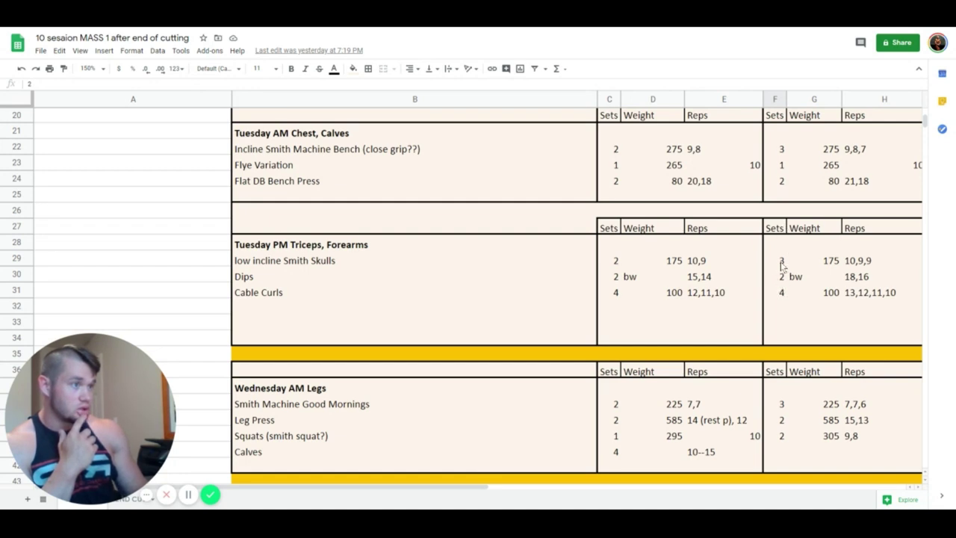
pyautogui.click(781, 168)
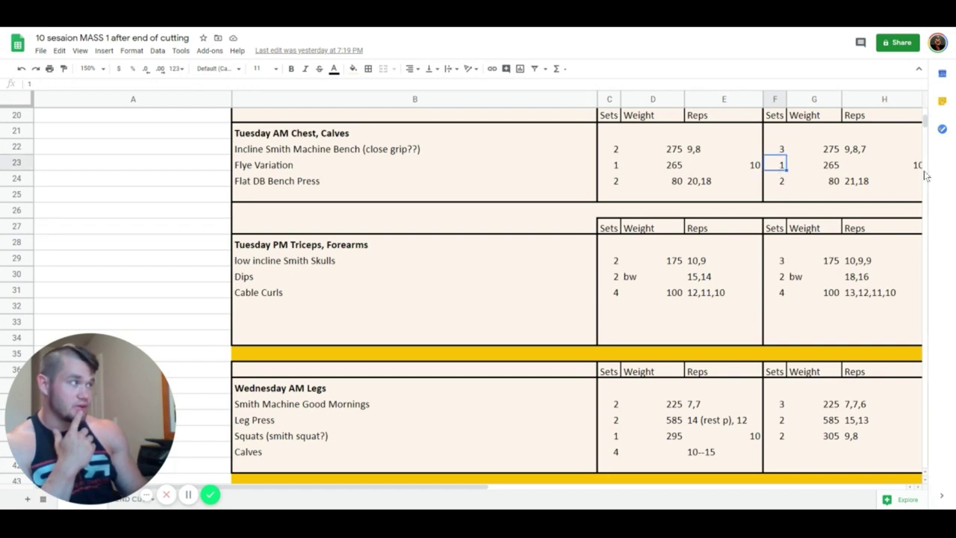
pyautogui.click(922, 171)
pyautogui.moveTo(478, 490); pyautogui.dragTo(449, 490)
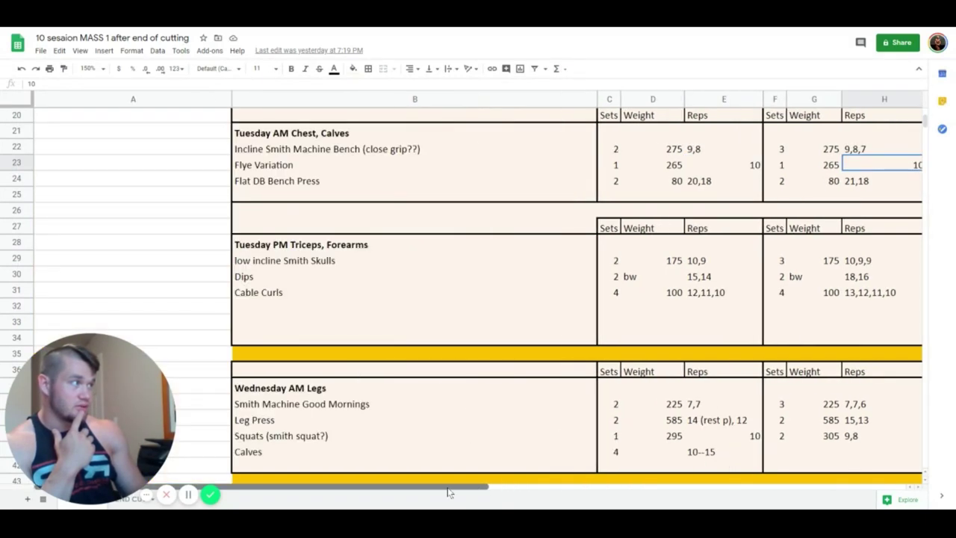
pyautogui.click(777, 179)
pyautogui.click(780, 166)
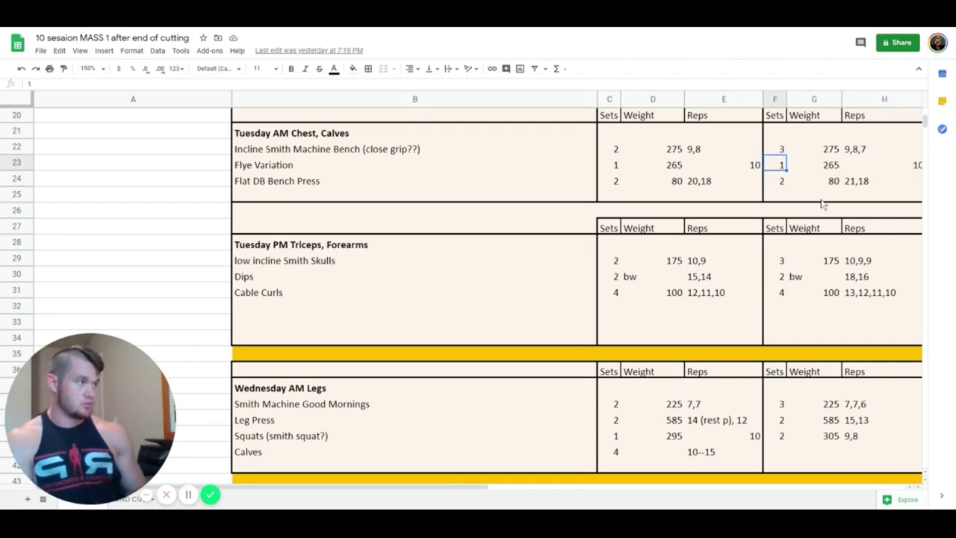
pyautogui.write('2')
pyautogui.press('Tab')
# - Enter 11,10 as the Flye Variation reps in cell H23
pyautogui.press('Tab')
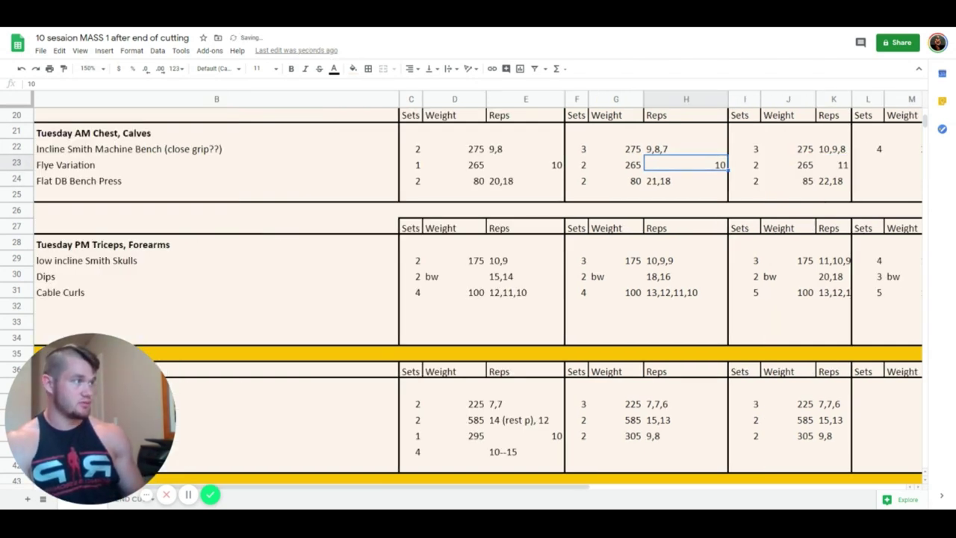
pyautogui.write('11,')
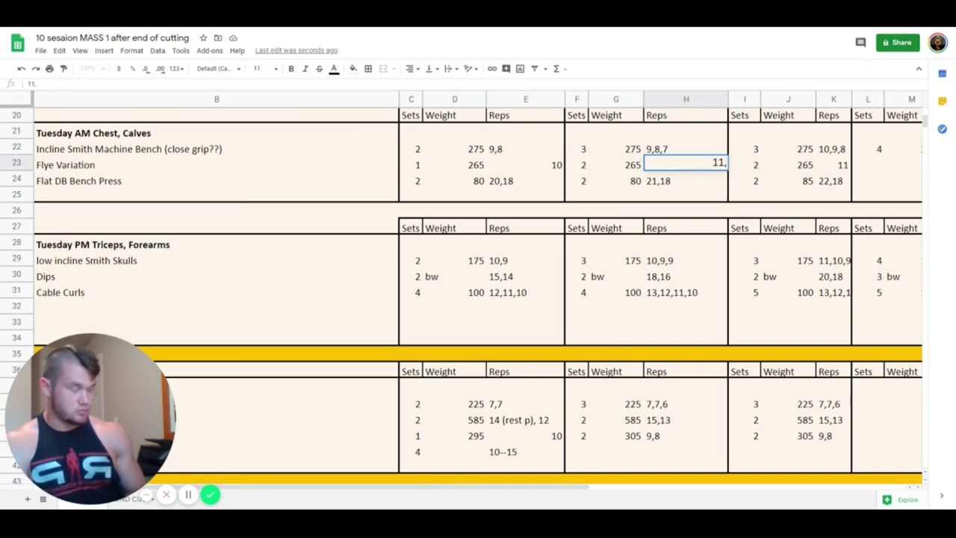
pyautogui.write('10')
pyautogui.press('Left')
# - Check the Flye Variation row's sets, weights and reps across the neighbouring training blocks
pyautogui.press('Left')
pyautogui.press('Left')
pyautogui.press('Left')
pyautogui.press('Left')
pyautogui.press('Left')
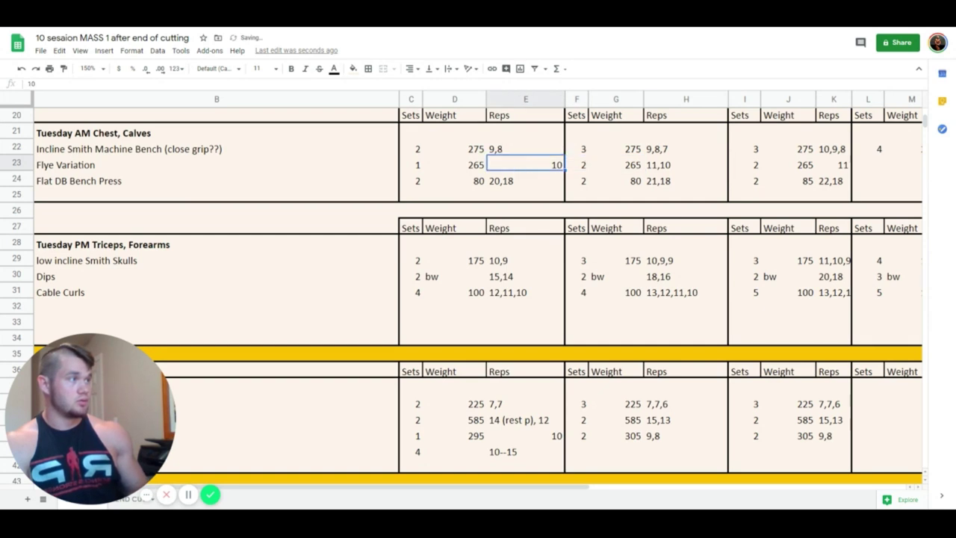
pyautogui.press('Right')
pyautogui.press('Right')
pyautogui.press('Right')
pyautogui.press('Right')
pyautogui.press('Right')
pyautogui.press('Right')
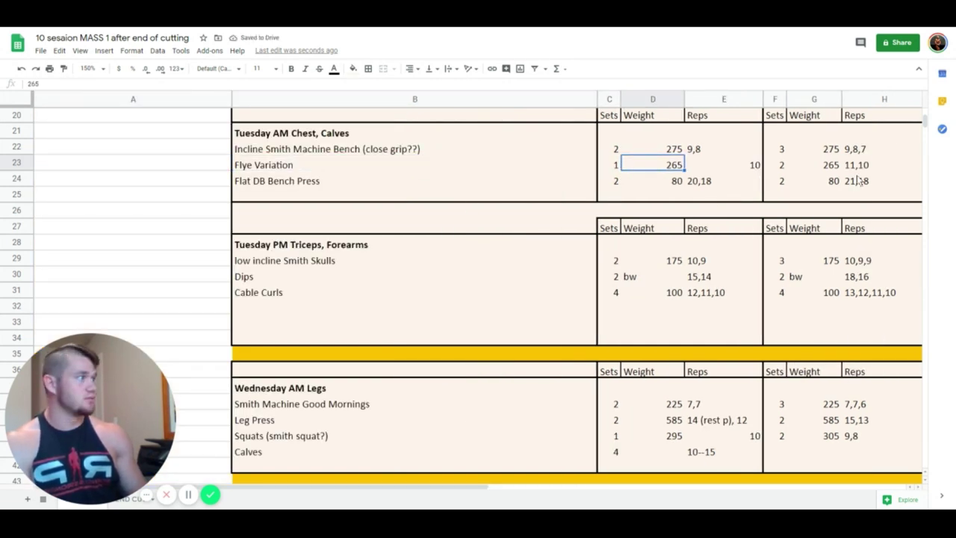
# - Look through the second training block's sets, weights and reps for the Tuesday AM and PM workouts in columns F to H
pyautogui.press('Down')
pyautogui.press('Down')
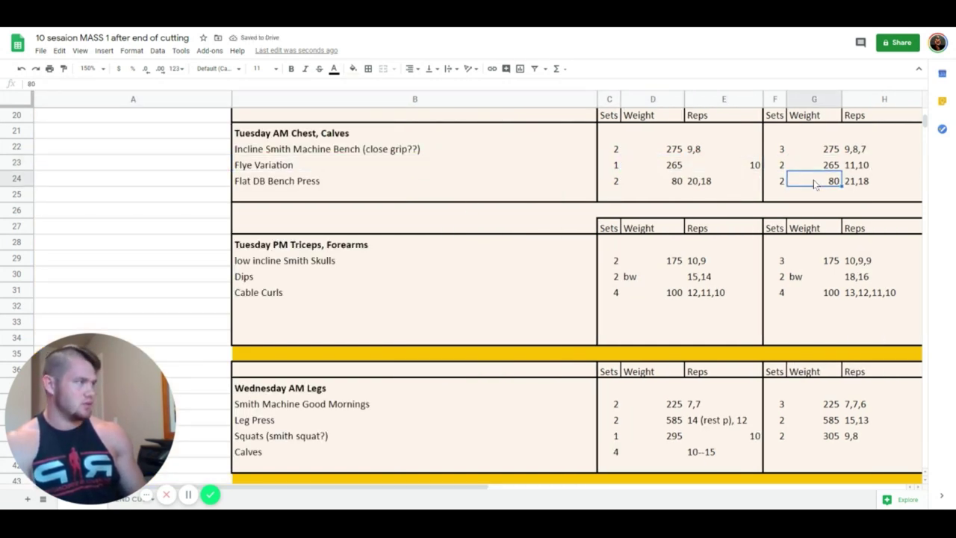
pyautogui.press('Down')
pyautogui.press('Down')
pyautogui.press('Up')
pyautogui.press('Up')
pyautogui.press('Up')
pyautogui.press('Down')
pyautogui.press('Down')
pyautogui.press('Down')
pyautogui.press('Down')
pyautogui.press('Down')
pyautogui.press('Down')
pyautogui.press('Down')
pyautogui.press('Down')
pyautogui.press('Down')
pyautogui.press('Down')
pyautogui.press('Down')
pyautogui.press('Down')
pyautogui.press('Down')
pyautogui.press('Down')
pyautogui.press('Down')
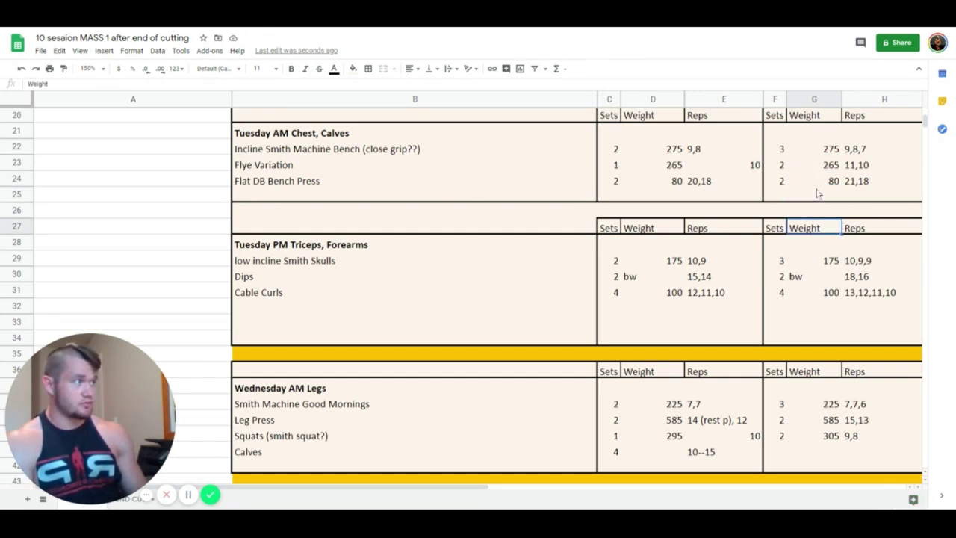
pyautogui.press('Down')
pyautogui.press('Down')
pyautogui.press('Down')
pyautogui.press('Down')
pyautogui.press('Down')
pyautogui.press('Down')
pyautogui.press('Down')
pyautogui.press('Down')
pyautogui.press('Down')
pyautogui.press('Up')
pyautogui.press('Up')
pyautogui.press('Up')
pyautogui.press('Up')
pyautogui.press('Up')
pyautogui.press('Up')
pyautogui.press('Up')
pyautogui.press('Up')
pyautogui.press('Up')
pyautogui.press('Up')
pyautogui.press('Up')
pyautogui.press('Up')
pyautogui.press('Up')
pyautogui.press('Up')
pyautogui.press('Up')
pyautogui.press('Up')
pyautogui.press('Up')
pyautogui.press('Up')
pyautogui.press('Up')
pyautogui.press('Up')
pyautogui.scroll(2, 816, 179)
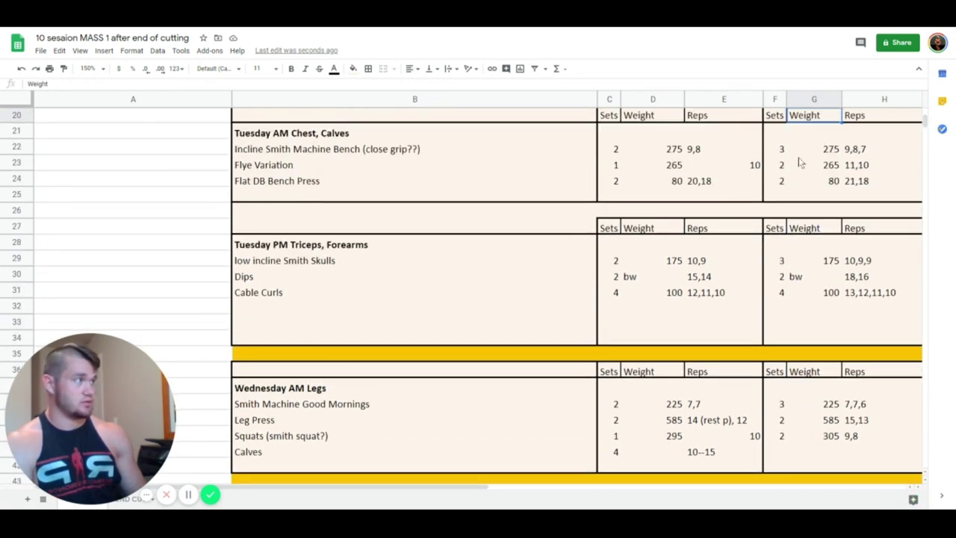
pyautogui.moveTo(781, 149); pyautogui.dragTo(875, 293)
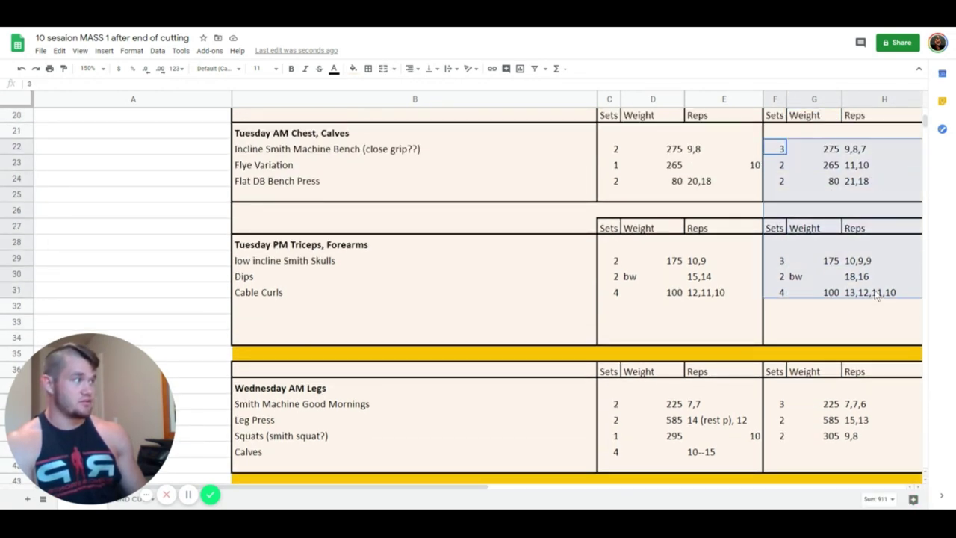
# - Look over the remaining workouts from Wednesday through Saturday PM in the training plan
pyautogui.scroll(-3, 822, 336)
pyautogui.click(822, 360)
pyautogui.scroll(-2, 792, 363)
pyautogui.scroll(-8, 763, 366)
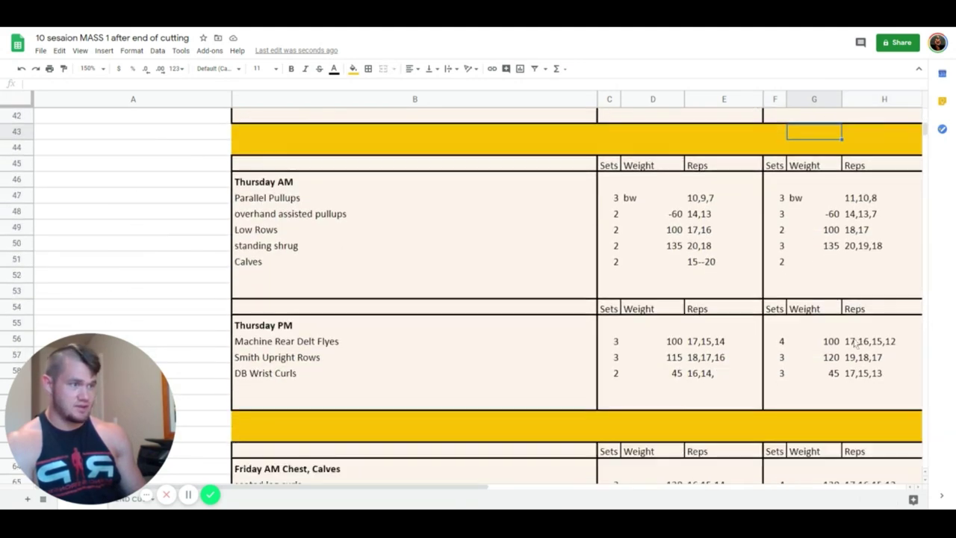
pyautogui.scroll(-2, 535, 301)
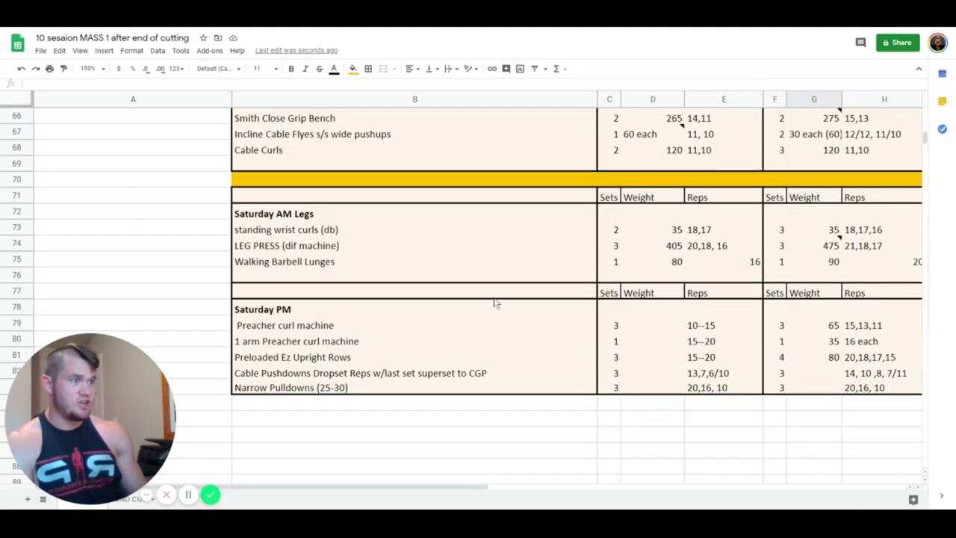
# - Check the Friday AM Chest, Calves workout's sets, weights and reps across the first two training blocks, including Smith Close Grip Bench and Incline Cable Flyes
pyautogui.scroll(1, 493, 306)
pyautogui.scroll(2, 299, 183)
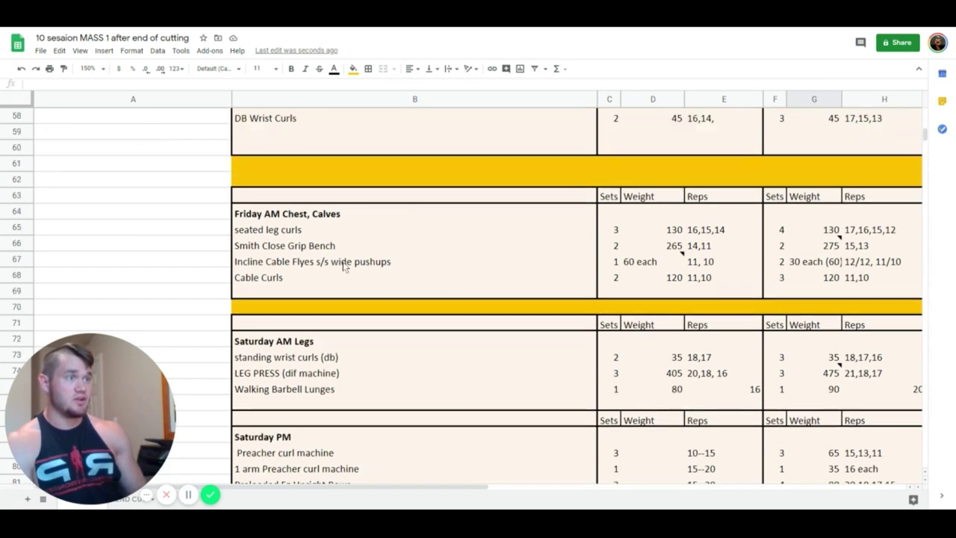
pyautogui.moveTo(302, 230); pyautogui.dragTo(907, 293)
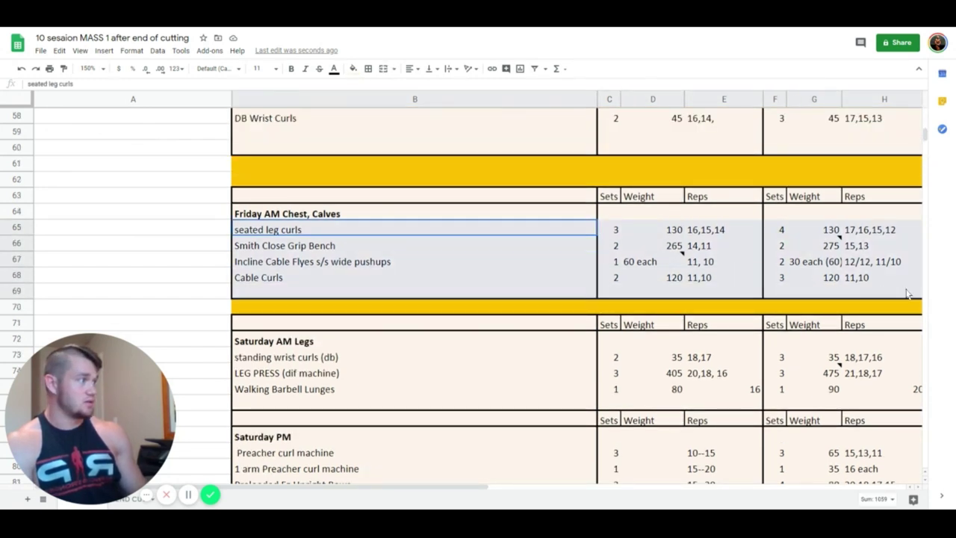
pyautogui.click(822, 247)
pyautogui.click(846, 249)
pyautogui.click(676, 247)
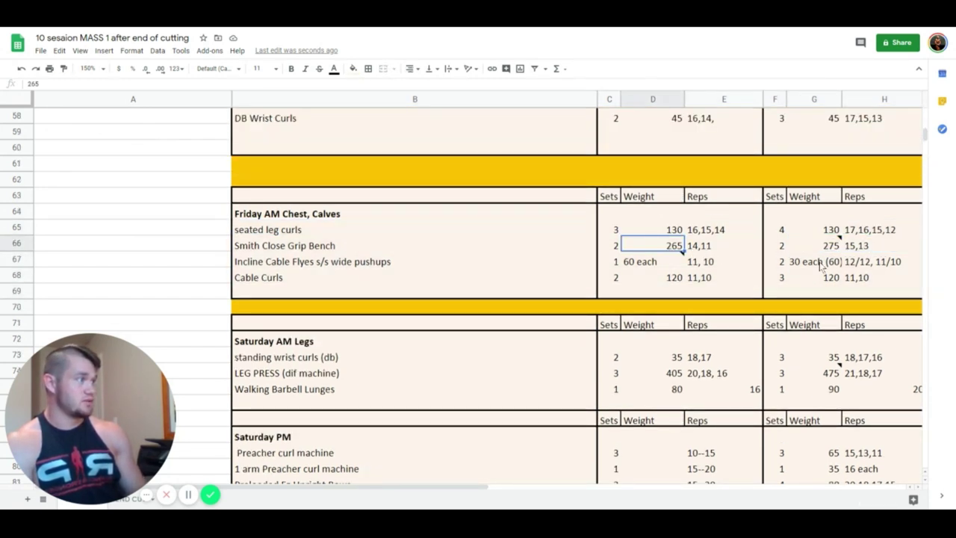
pyautogui.click(822, 265)
pyautogui.click(874, 267)
pyautogui.click(751, 265)
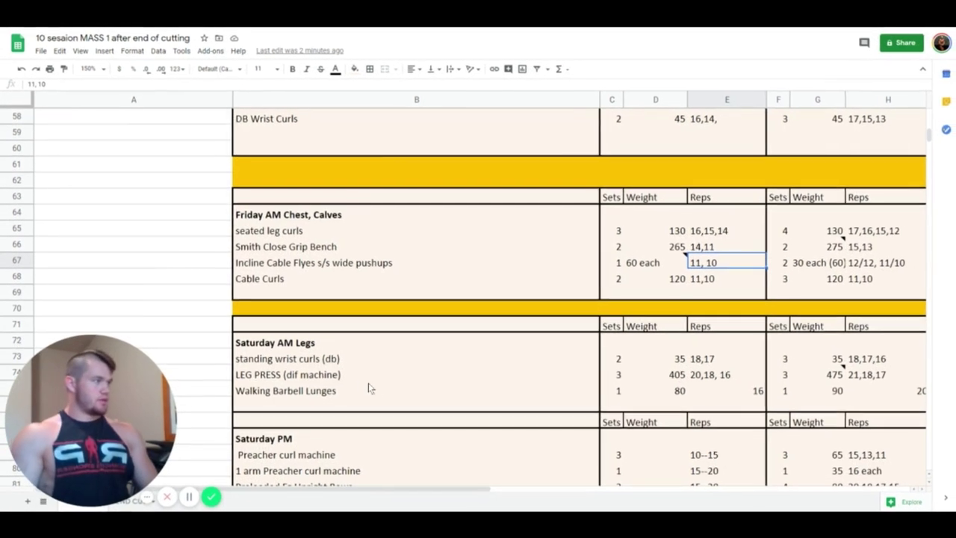
# - Paste the copied "HOW TO PROGRESS WEEKLY IN VOLUME DEPENDING ON MODIFICATIONS" rules table below the Saturday PM workout, starting at cell B85
pyautogui.scroll(-3, 371, 393)
pyautogui.click(268, 326)
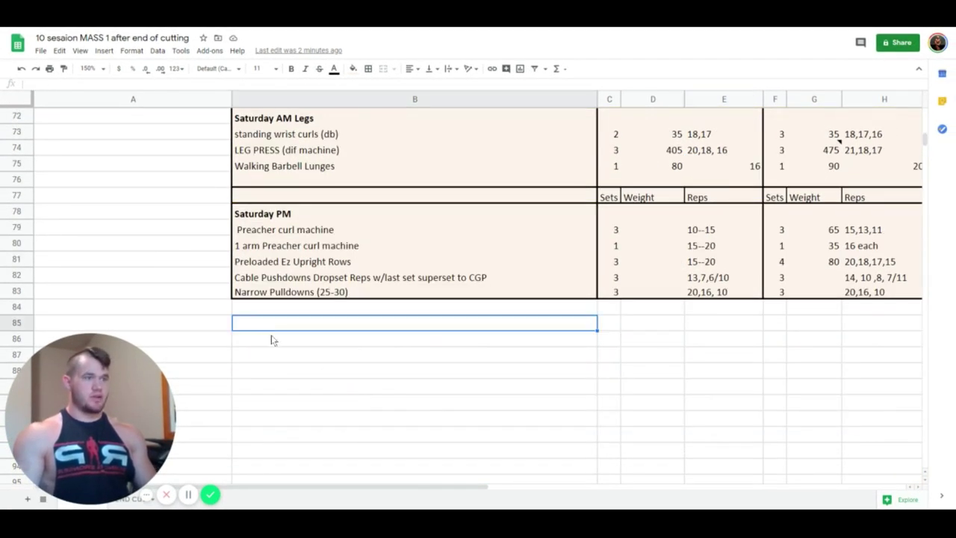
pyautogui.hotkey('ctrl', 'v')
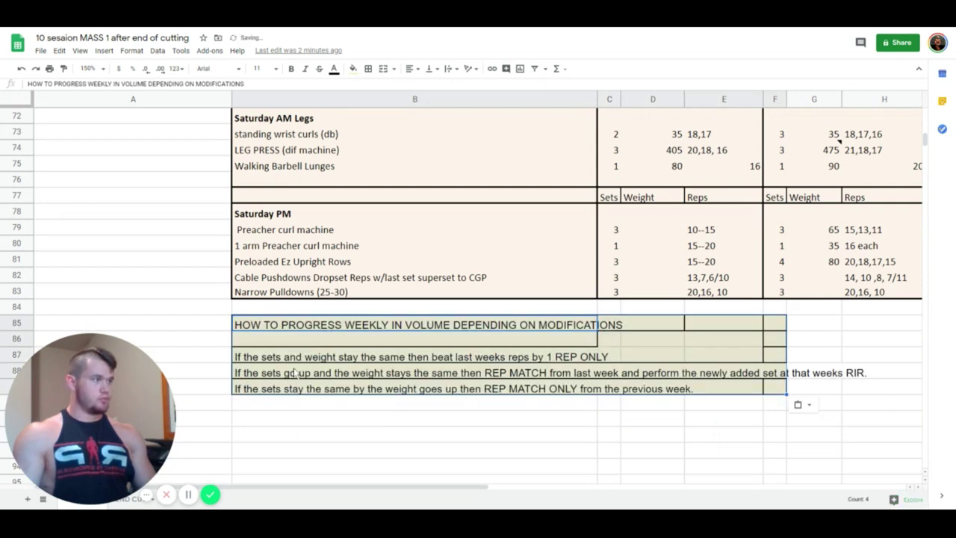
pyautogui.click(449, 435)
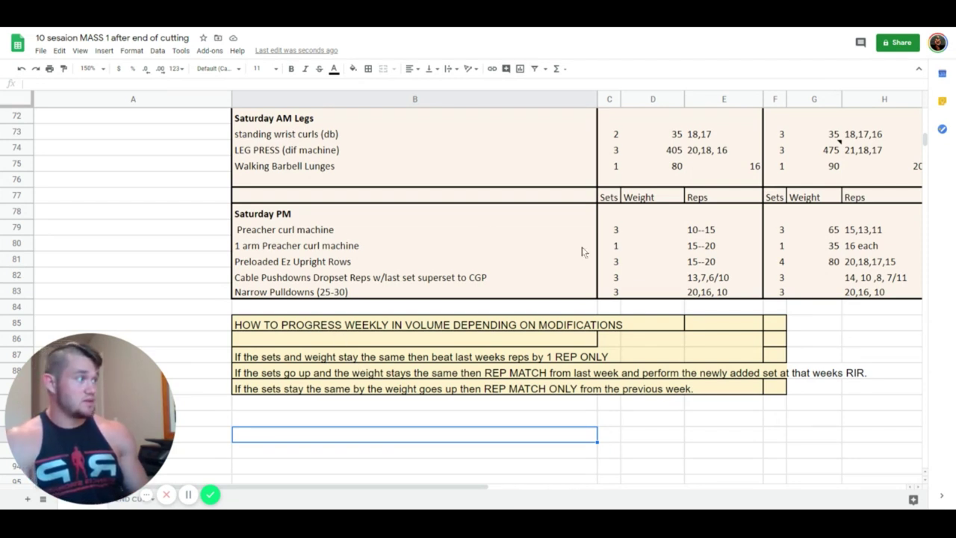
# - Enter 65 as the first block's Preacher curl machine weight in cell D79
pyautogui.click(614, 230)
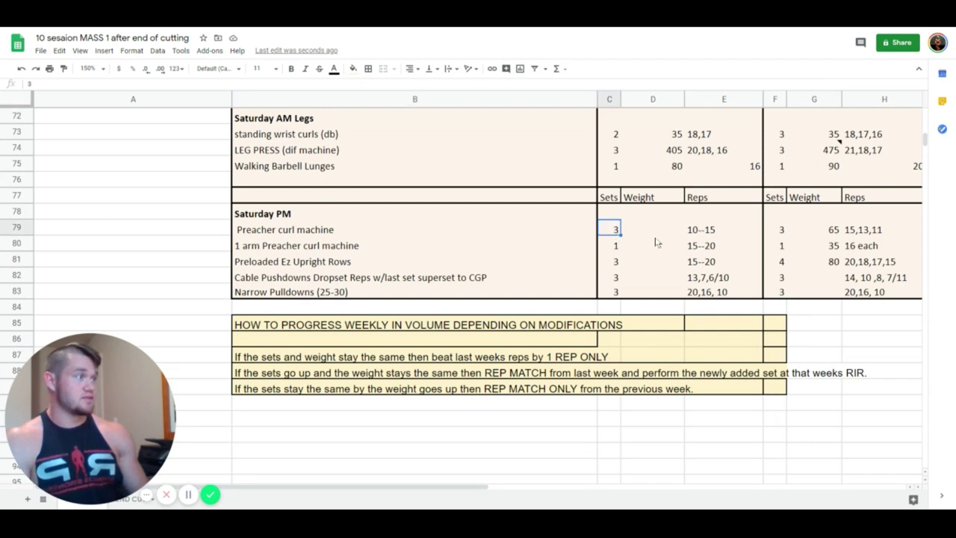
pyautogui.press('Right')
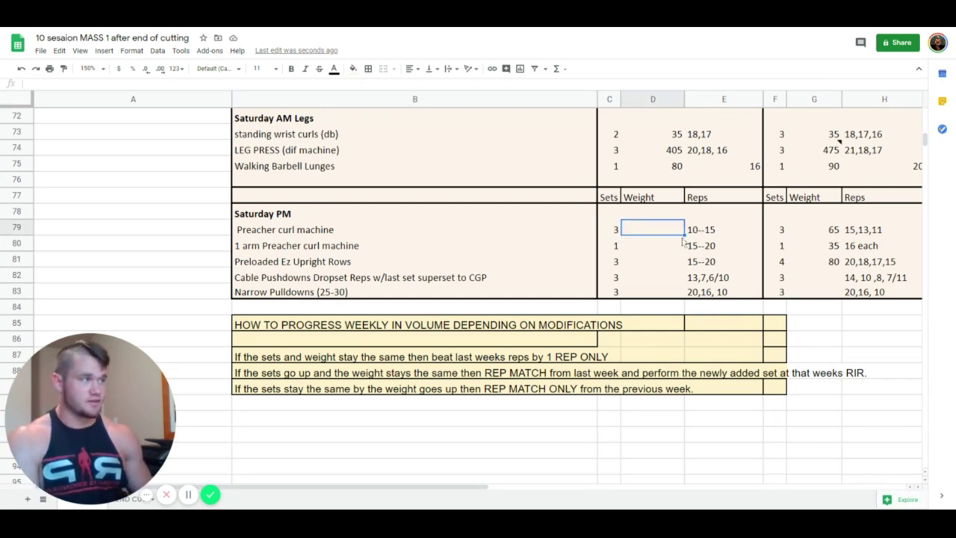
pyautogui.write('56')
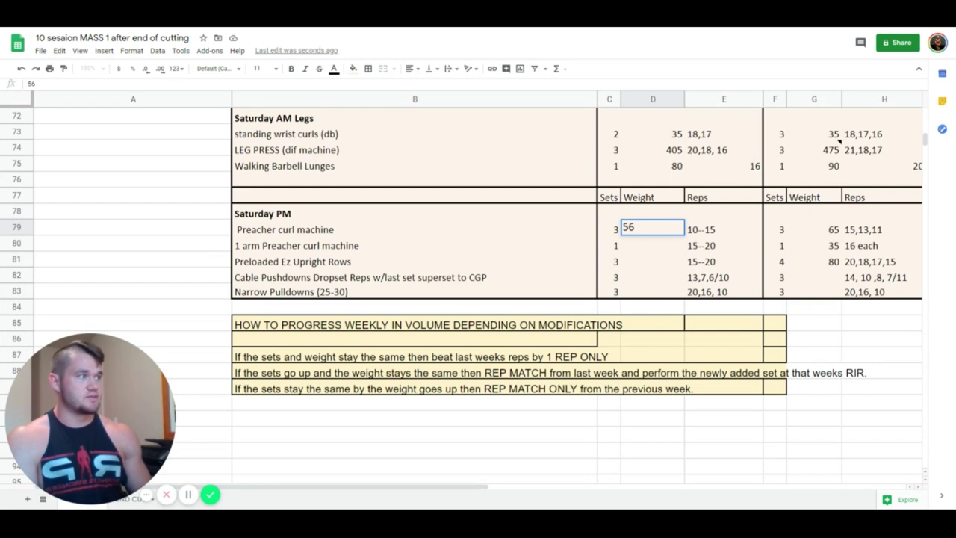
pyautogui.press('BackSpace')
pyautogui.press('BackSpace')
pyautogui.write('65')
pyautogui.press('Tab')
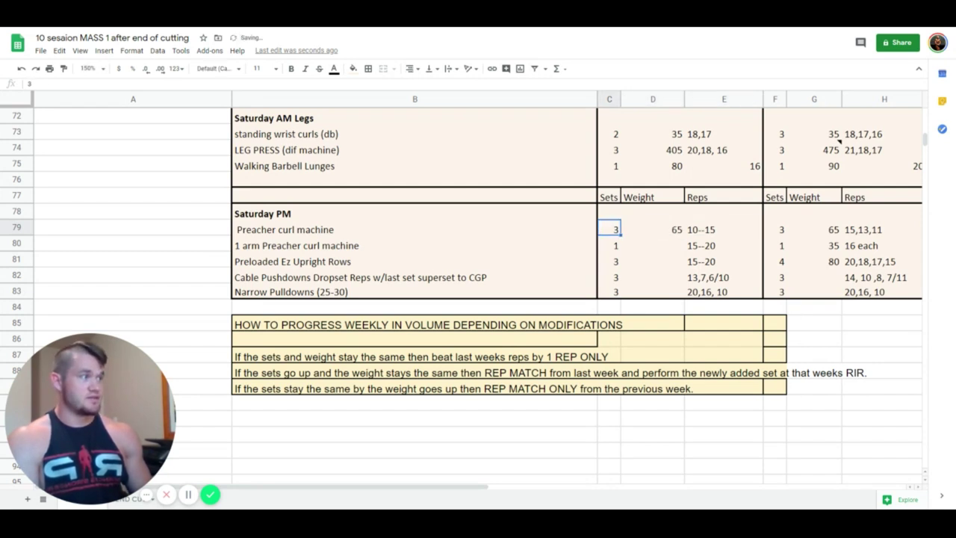
# - Enter 14,12,11 as the first block's Preacher curl machine reps in cell E79
pyautogui.press('Right')
pyautogui.press('Right')
pyautogui.press('Left')
pyautogui.press('Left')
pyautogui.write('14')
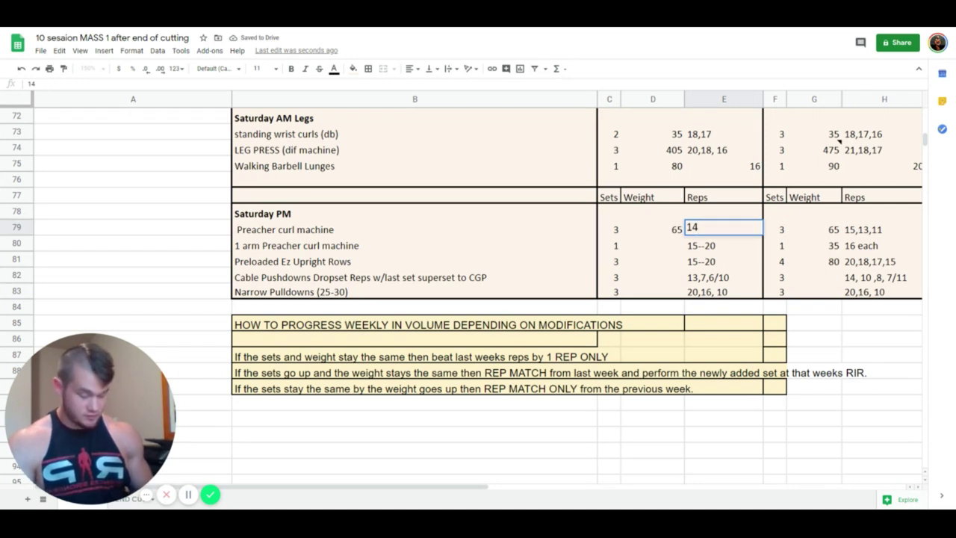
pyautogui.write(',12,11')
pyautogui.press('Tab')
pyautogui.press('Tab')
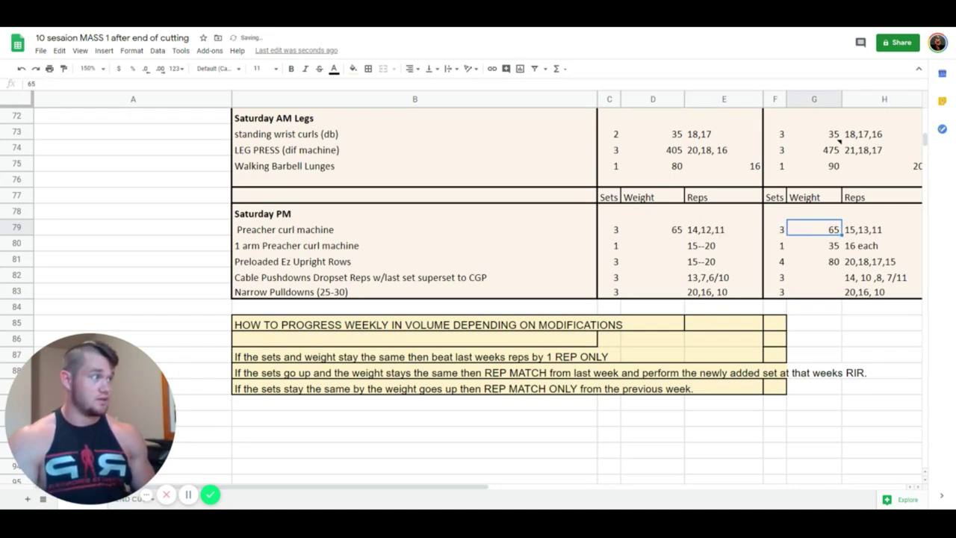
pyautogui.press('Tab')
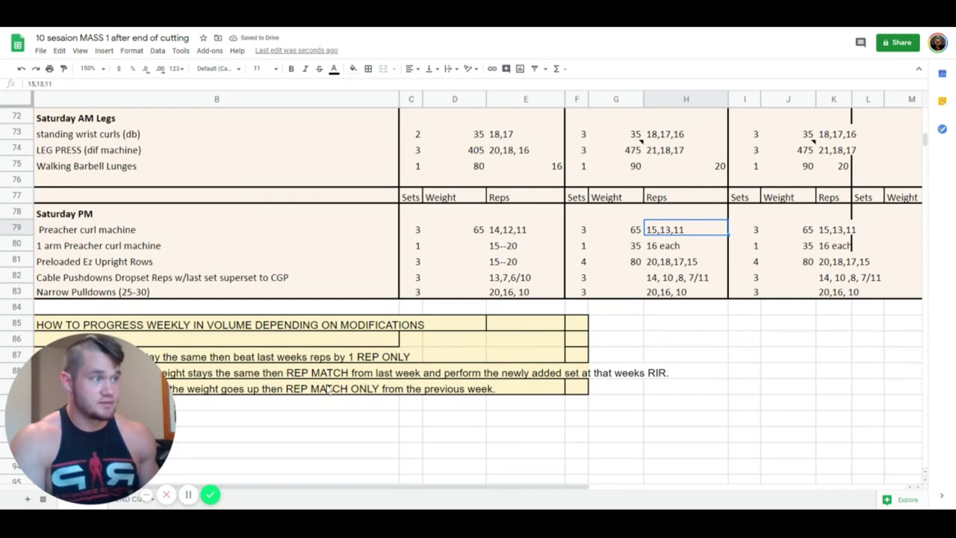
# - Compare the Preacher curl machine's sets, weight and reps across the first two blocks against the rule for unchanged sets and weight
pyautogui.click(288, 357)
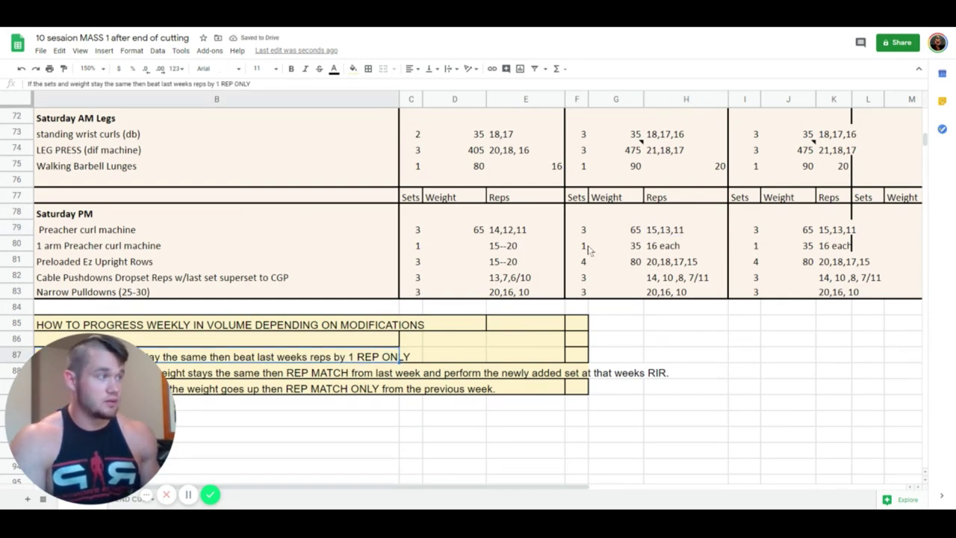
pyautogui.click(663, 233)
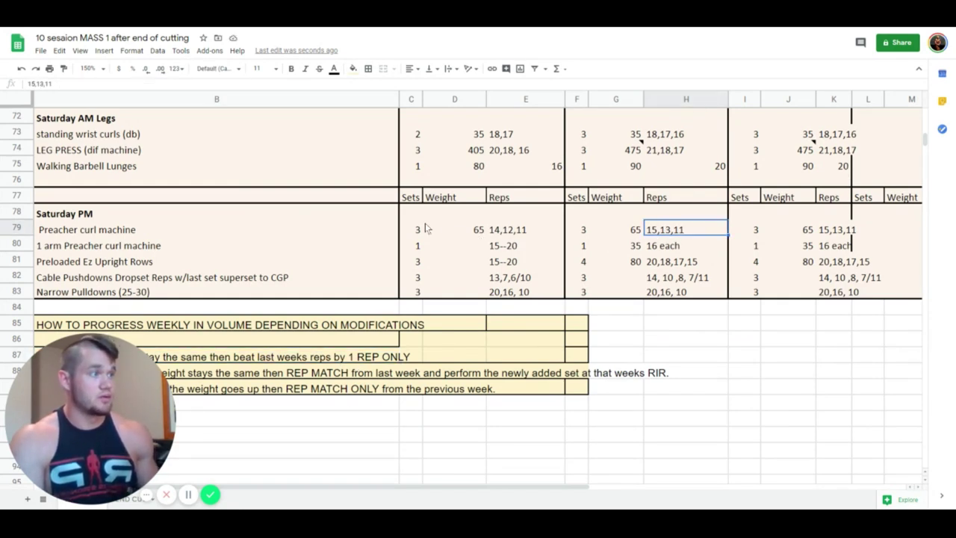
pyautogui.moveTo(424, 231); pyautogui.dragTo(663, 233)
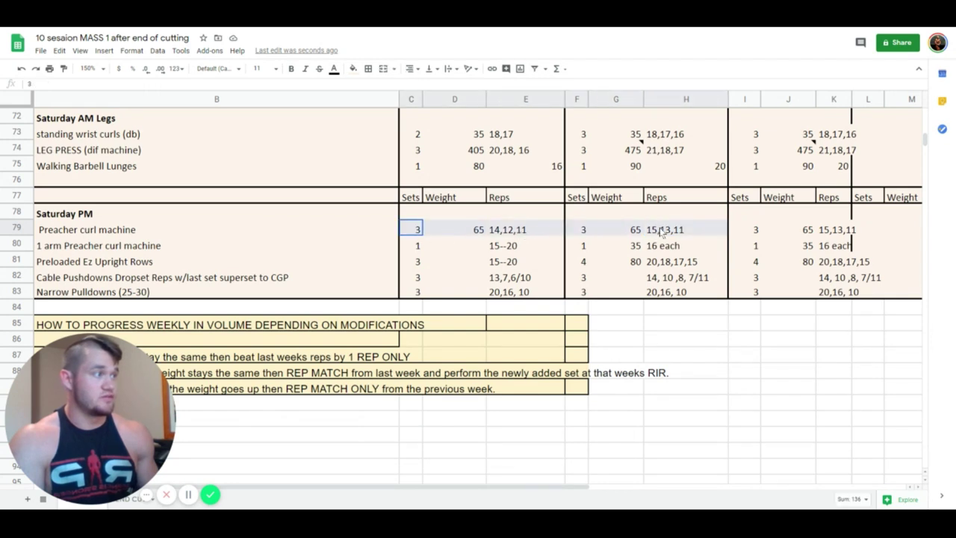
pyautogui.click(611, 280)
pyautogui.moveTo(516, 485); pyautogui.dragTo(444, 486)
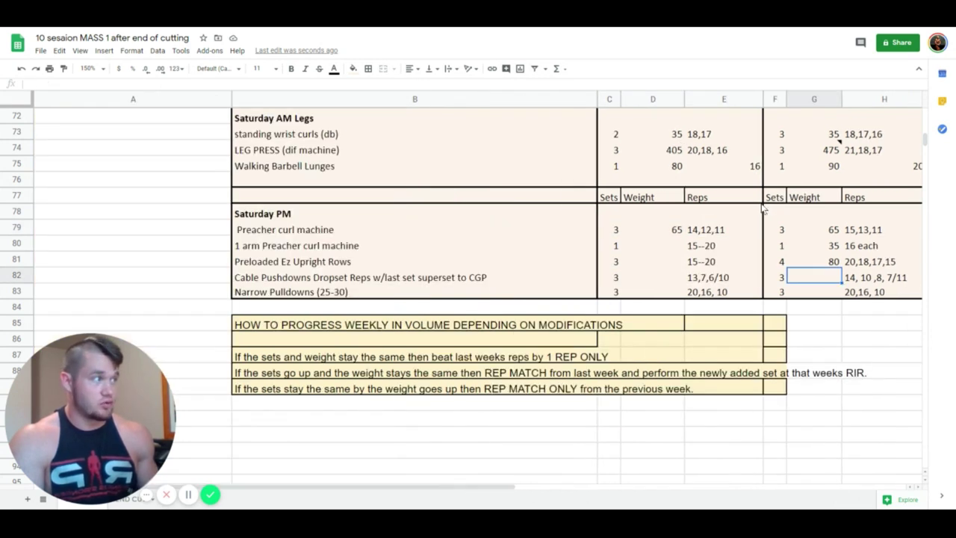
# - Read the progression rule in row 88 for added sets at the same weight
pyautogui.click(250, 378)
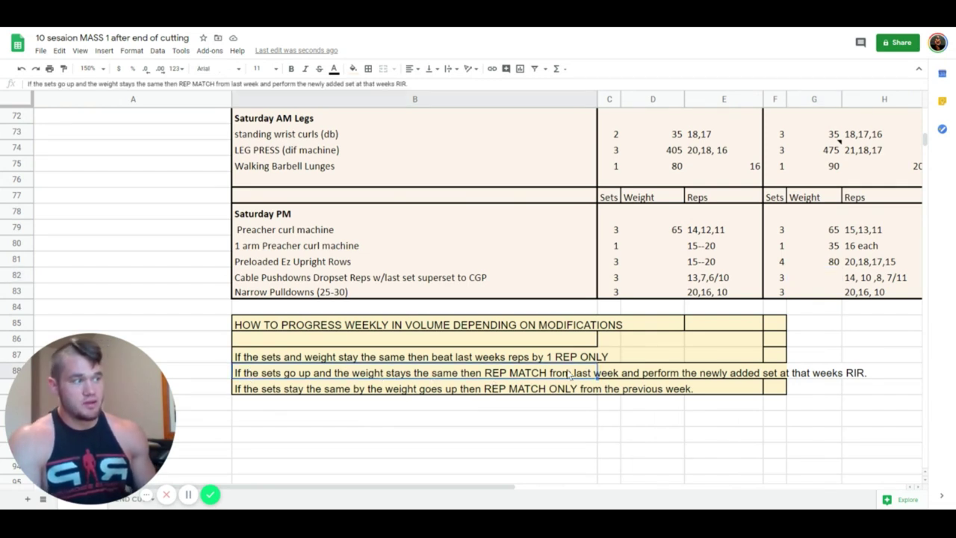
pyautogui.click(646, 377)
pyautogui.click(730, 379)
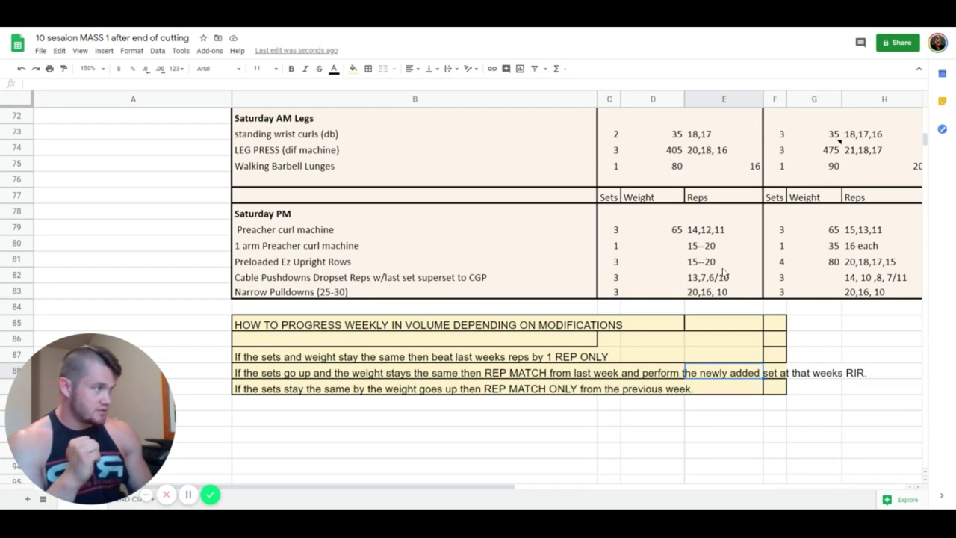
# - Enter weight 80 in D81 and reps 20,18,17 in E81 for the first block's Preloaded Ez Upright Rows
pyautogui.click(674, 263)
pyautogui.click(357, 261)
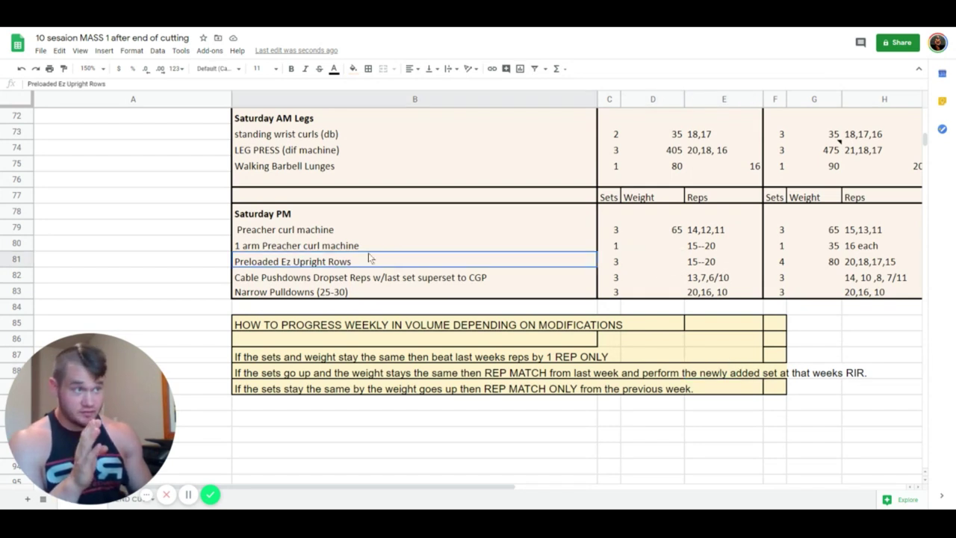
pyautogui.click(631, 264)
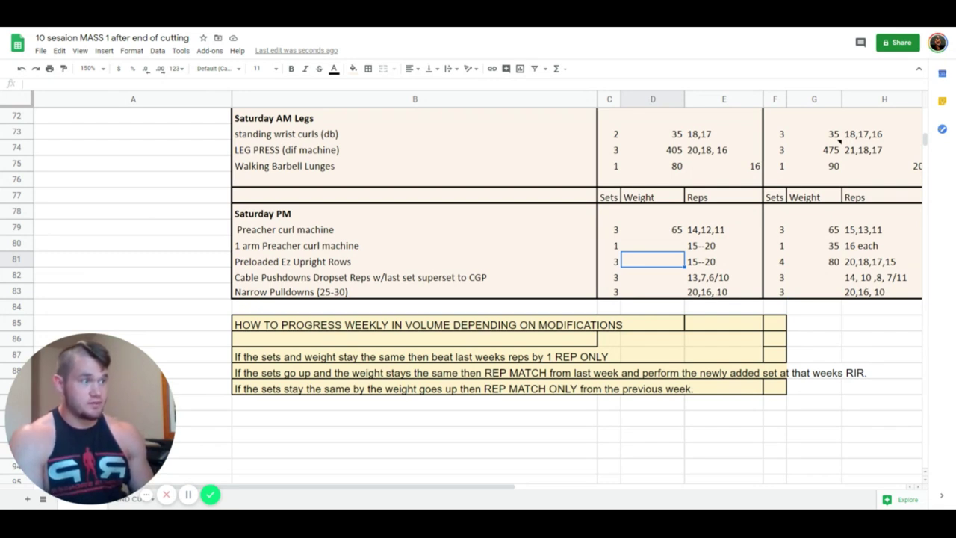
pyautogui.write('80')
pyautogui.press('Tab')
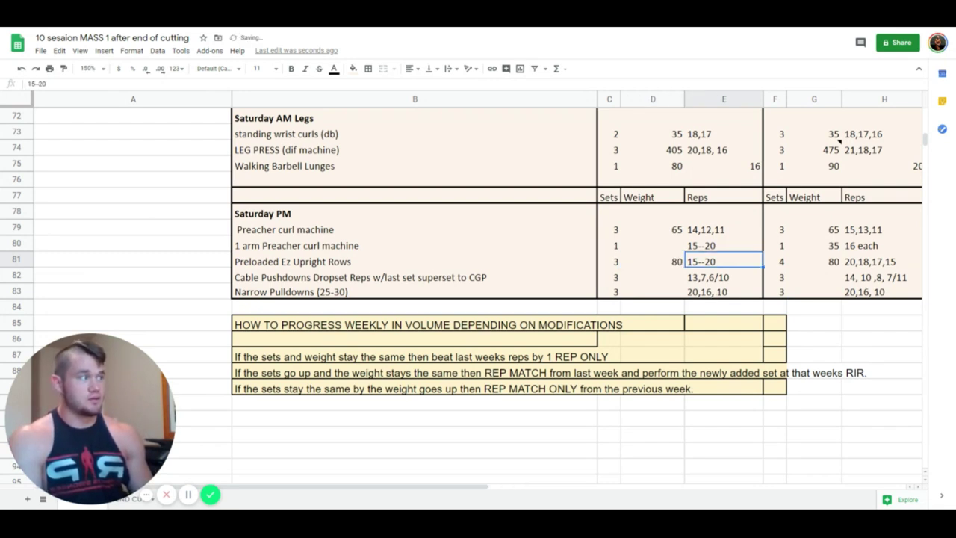
pyautogui.write('20,18,17')
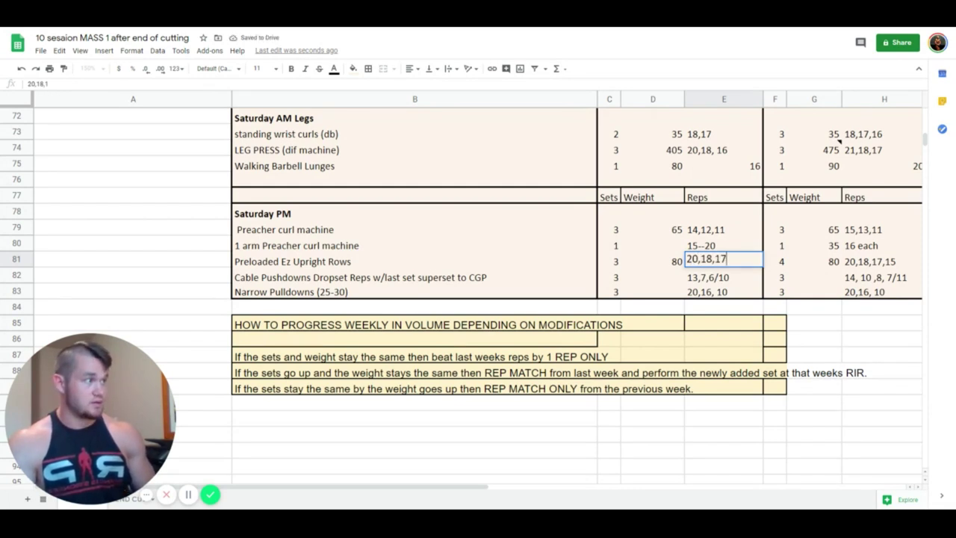
pyautogui.click(723, 292)
pyautogui.press('Up')
pyautogui.press('Up')
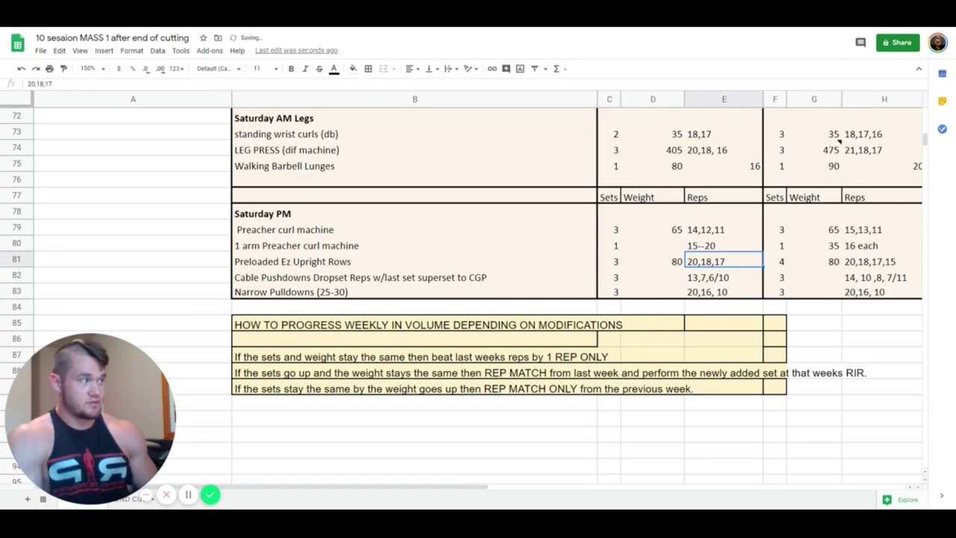
# - Compare the Preloaded Ez Upright Rows' sets, weight and reps between the first and second training blocks
pyautogui.press('Right')
pyautogui.press('Left')
pyautogui.press('Right')
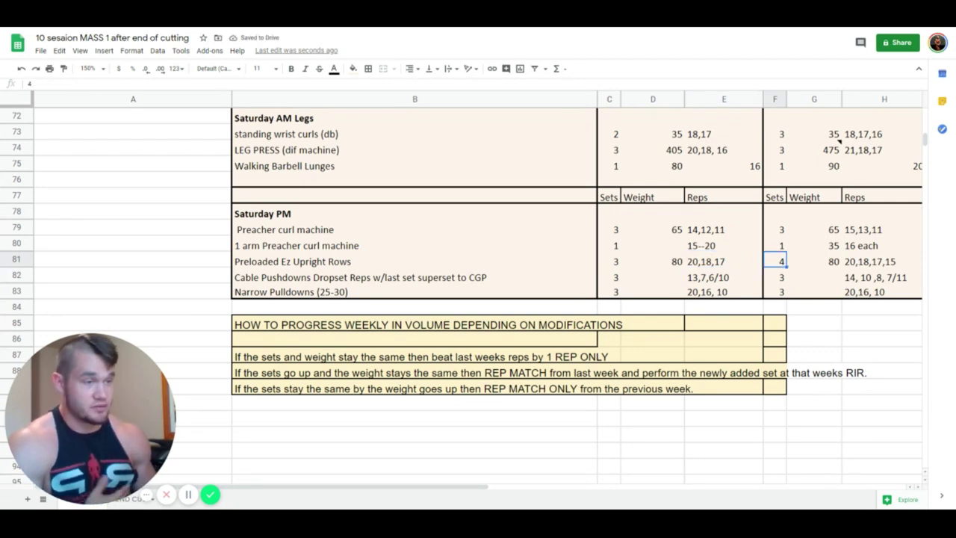
pyautogui.click(814, 262)
pyautogui.press('Right')
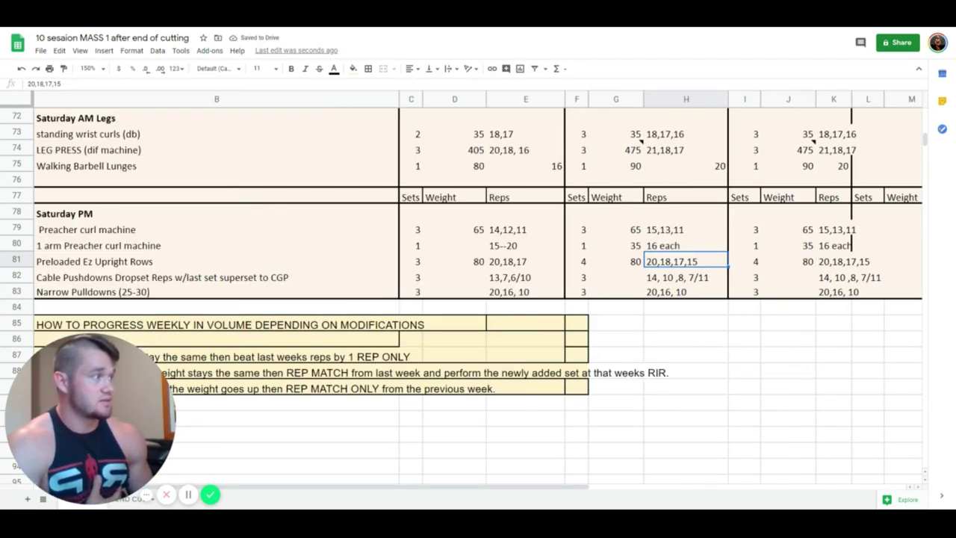
pyautogui.press('Left')
pyautogui.press('Left')
pyautogui.press('Left')
pyautogui.press('Right')
pyautogui.click(686, 261)
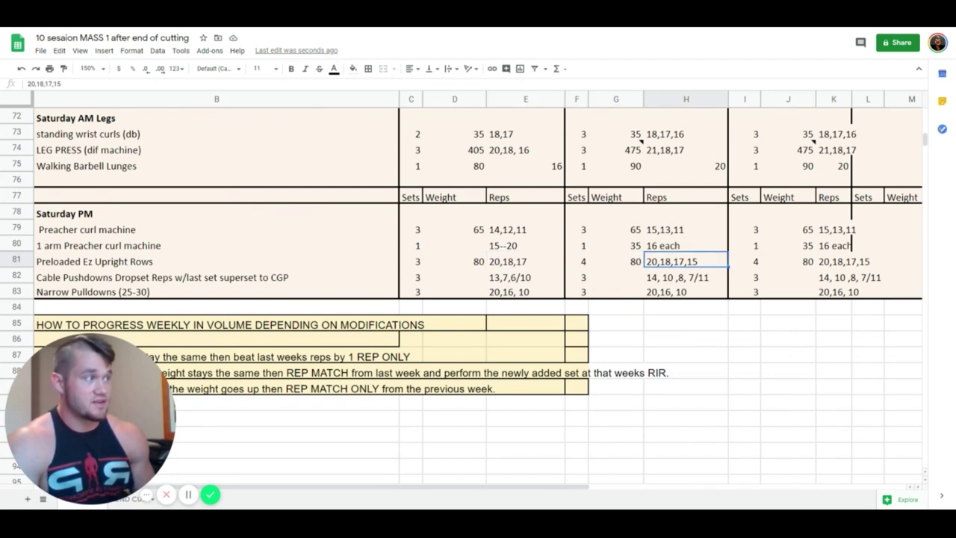
# - Examine the individual rep values in H81 and compare them with the previous block's reps in E81
pyautogui.doubleClick(685, 266)
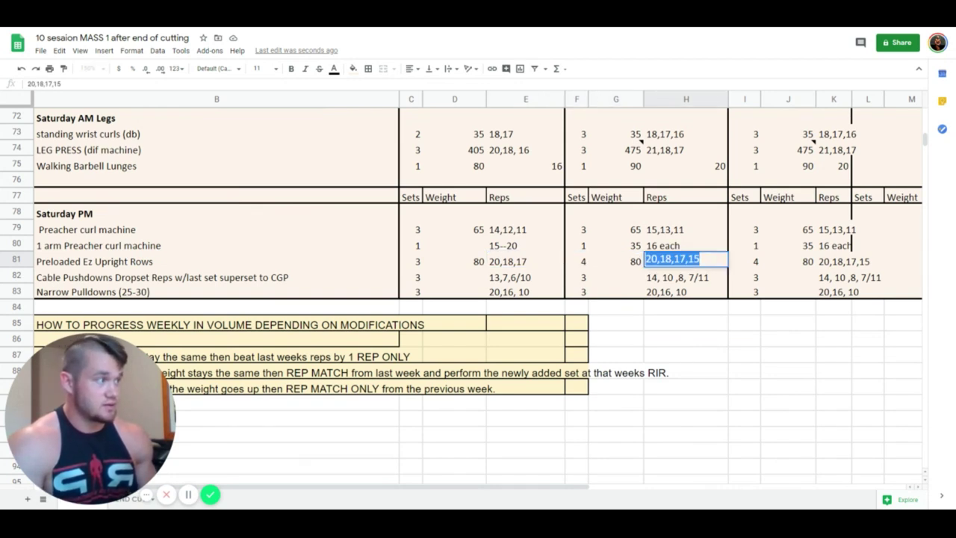
pyautogui.press('Right')
pyautogui.press('Left')
pyautogui.press('Left')
pyautogui.press('Left')
pyautogui.hotkey('shift', 'Home')
pyautogui.press('Right')
pyautogui.click(686, 293)
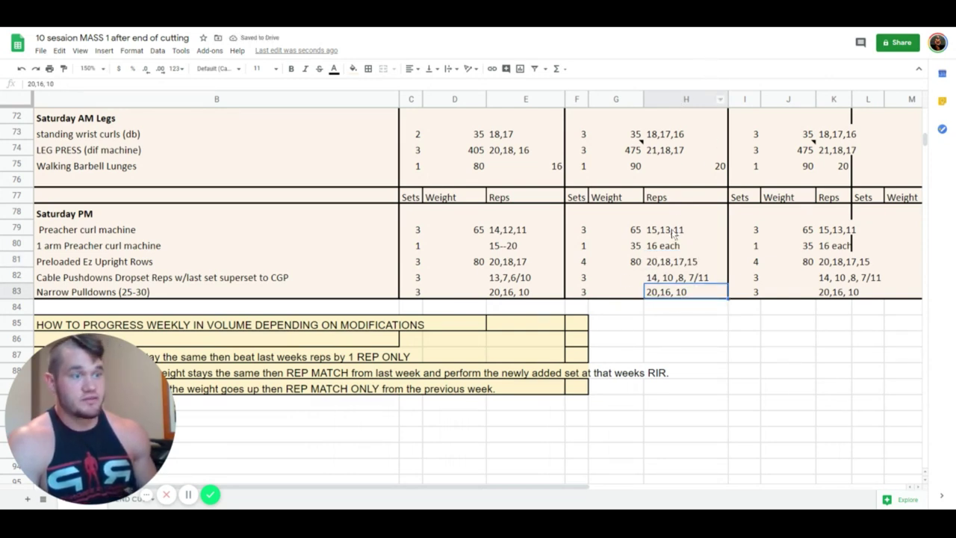
pyautogui.click(701, 263)
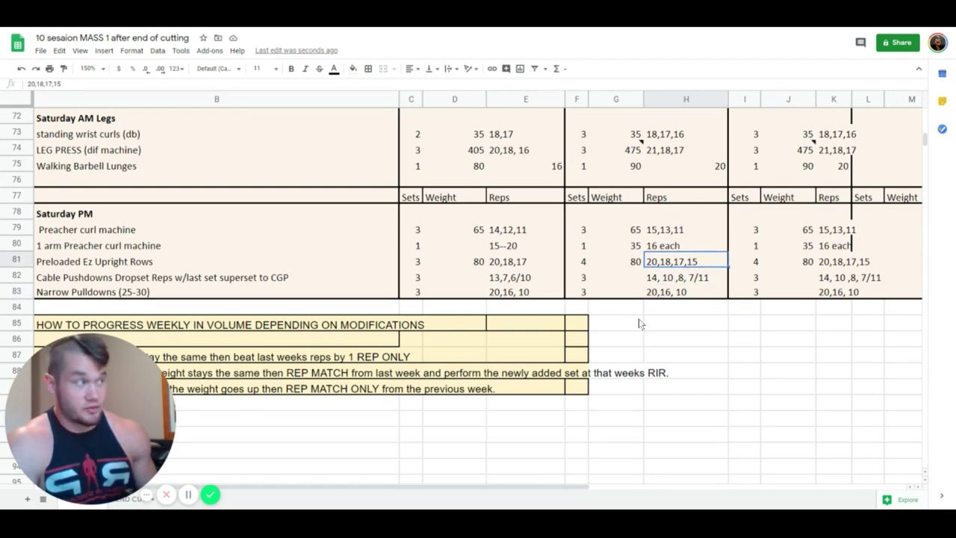
pyautogui.click(525, 260)
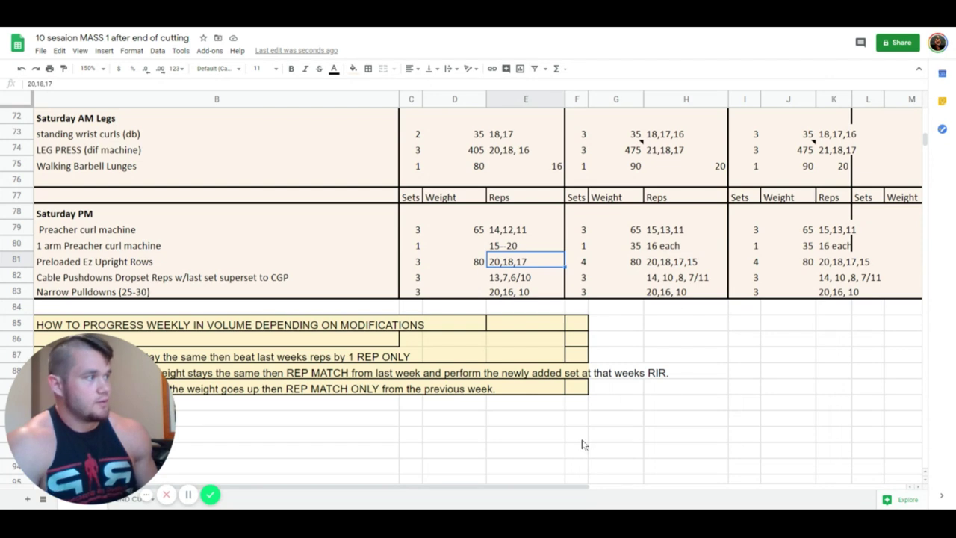
# - Read the progression rule in row 89 for a higher weight with the same number of sets
pyautogui.moveTo(523, 492); pyautogui.dragTo(508, 490)
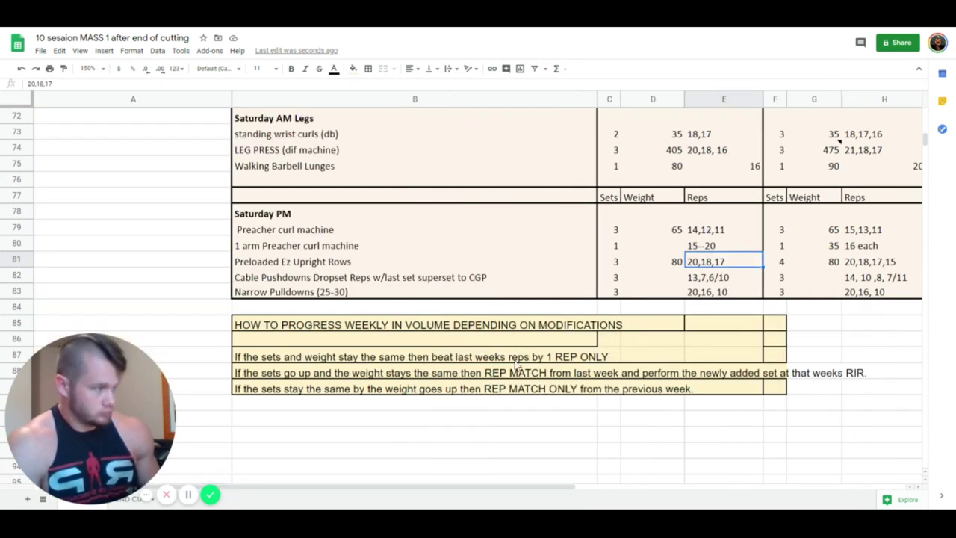
pyautogui.click(251, 390)
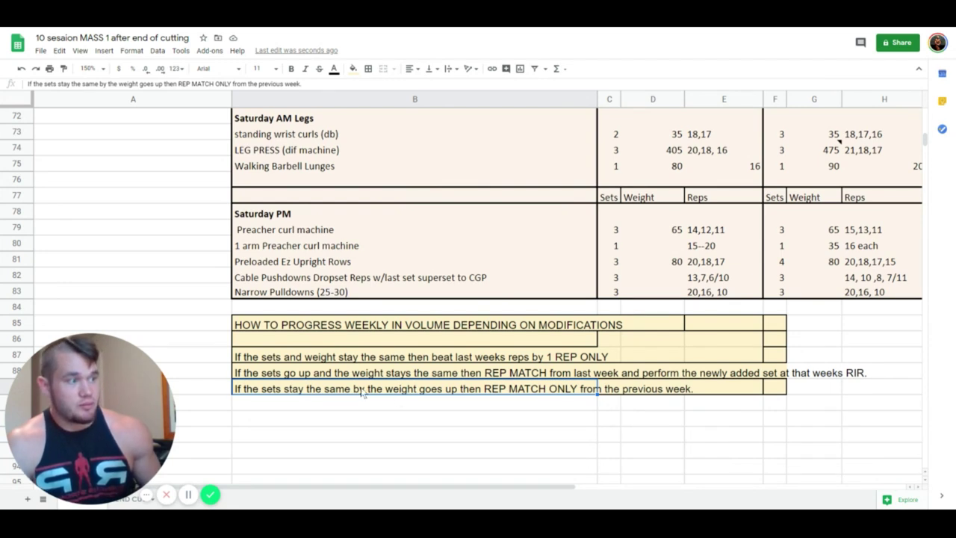
pyautogui.press('Return')
pyautogui.click(526, 422)
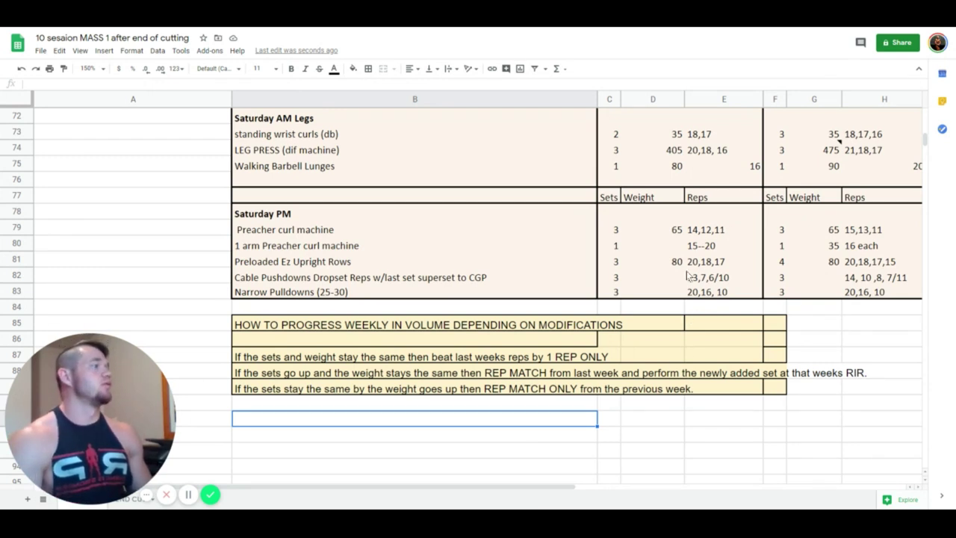
# - Set the first block's Preacher curl machine weight in D79 to 60
pyautogui.scroll(1, 688, 275)
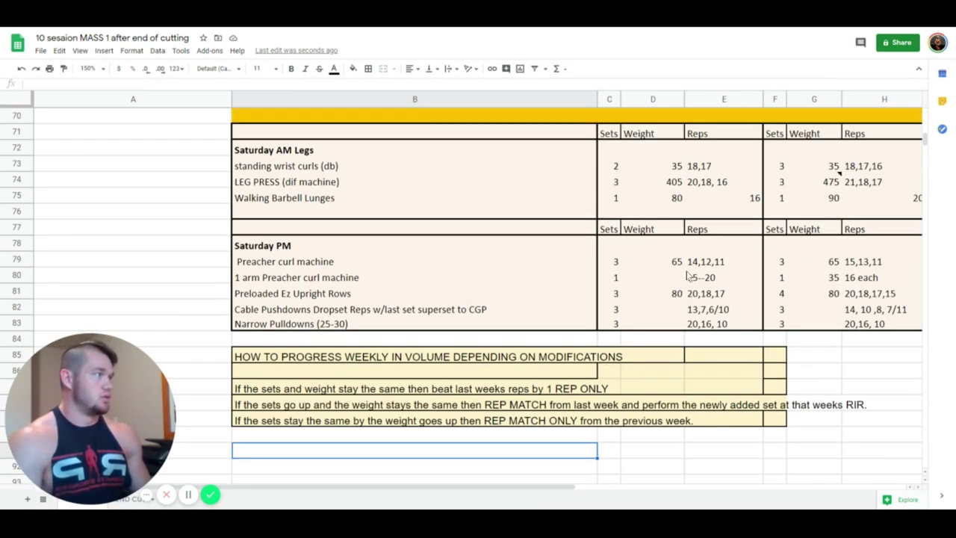
pyautogui.click(675, 262)
pyautogui.write('60')
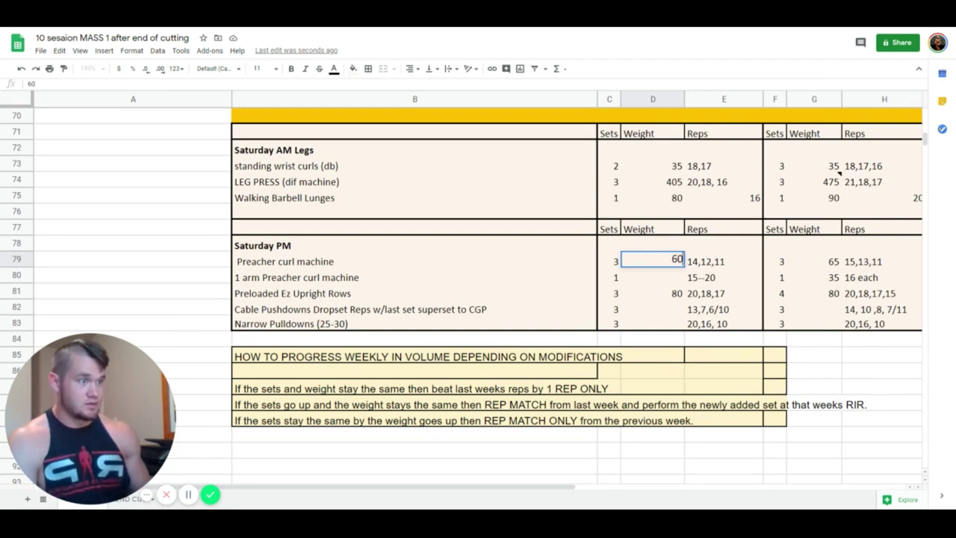
pyautogui.press('Tab')
pyautogui.press('Tab')
pyautogui.press('Tab')
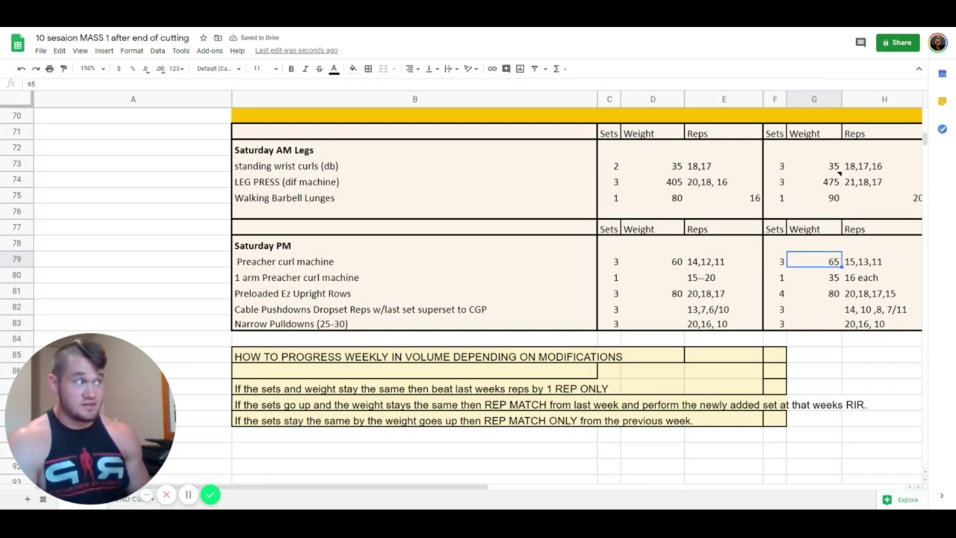
# - Compare the Preacher curl machine's weight and reps in row 79 between the first and second training blocks
pyautogui.hscroll(5, 478, 291)
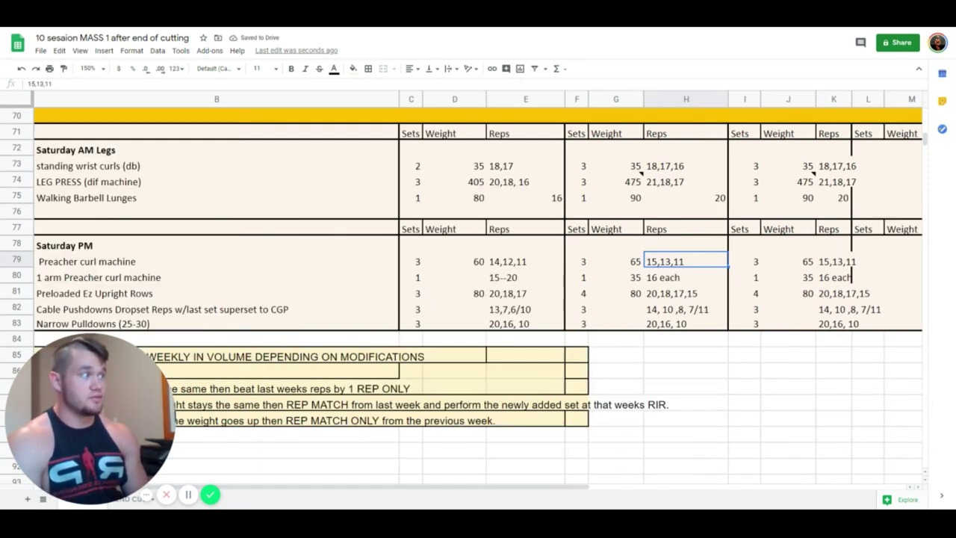
pyautogui.press('Right')
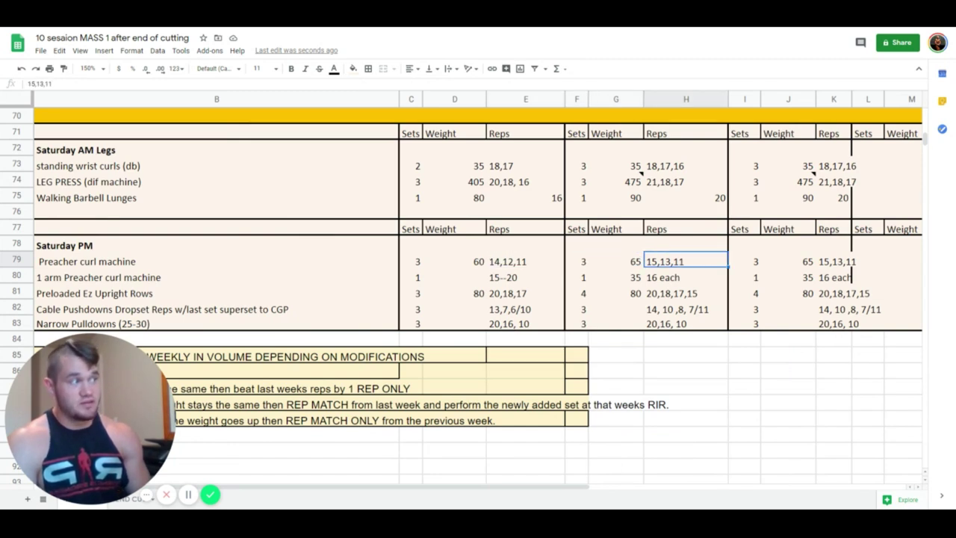
pyautogui.press('Left')
pyautogui.press('Left')
pyautogui.press('Left')
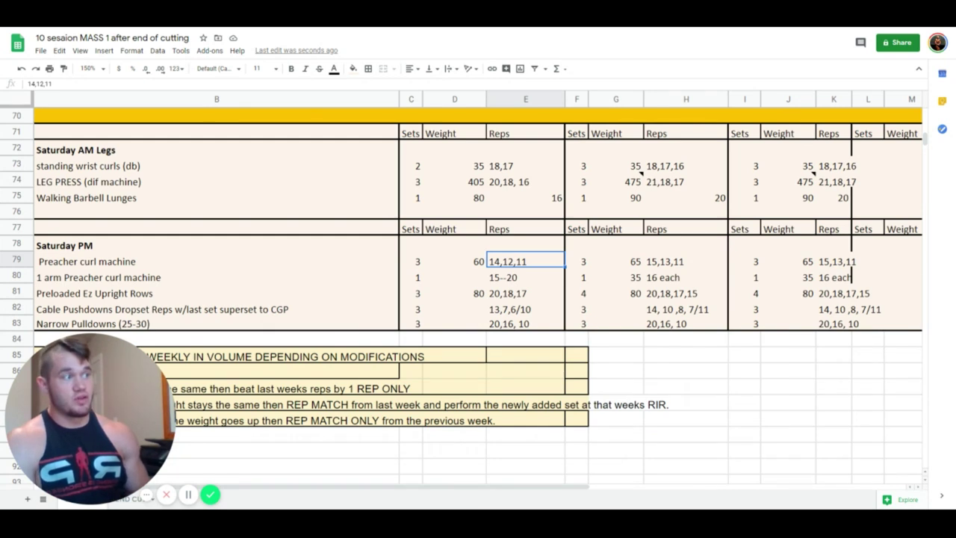
pyautogui.press('Right')
pyautogui.press('Right')
pyautogui.press('Right')
pyautogui.press('Left')
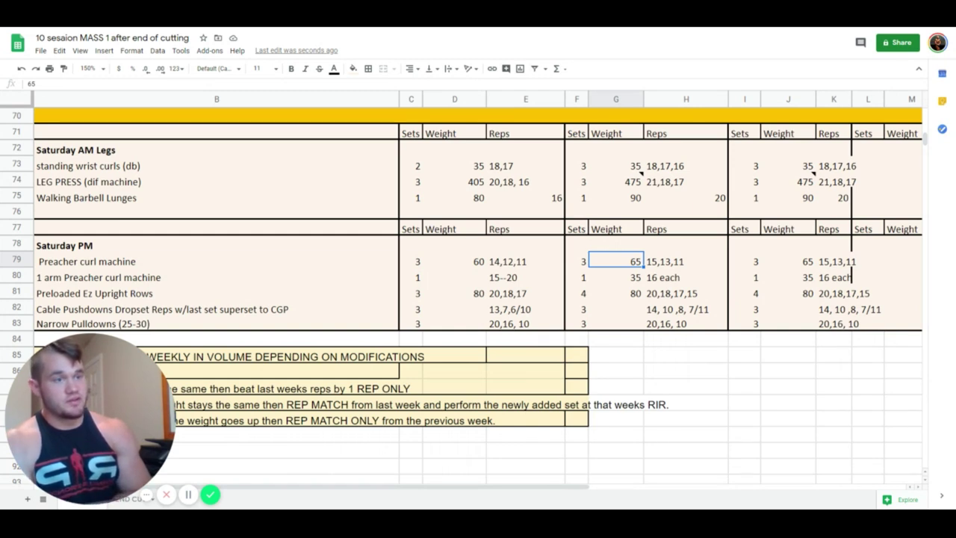
pyautogui.click(685, 261)
pyautogui.click(576, 260)
pyautogui.click(526, 261)
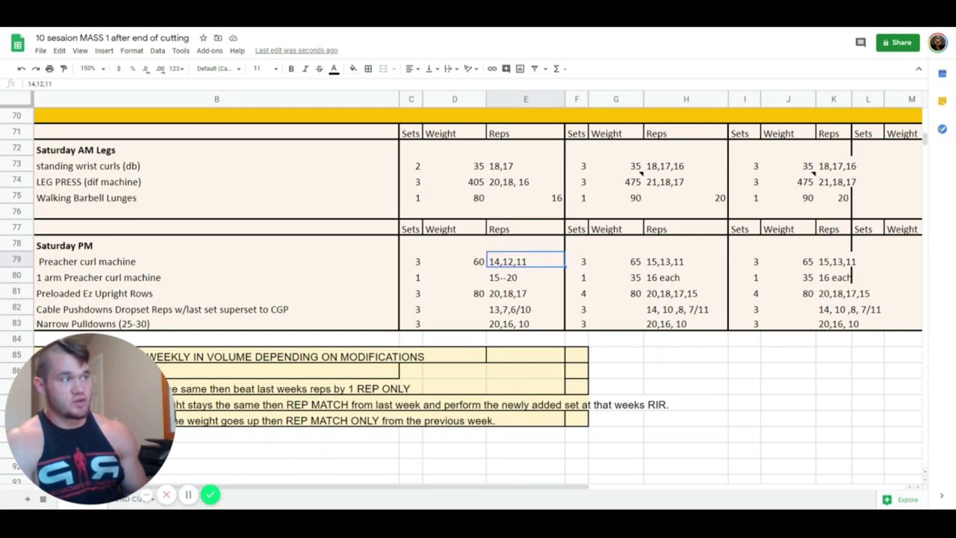
pyautogui.click(686, 262)
pyautogui.click(616, 262)
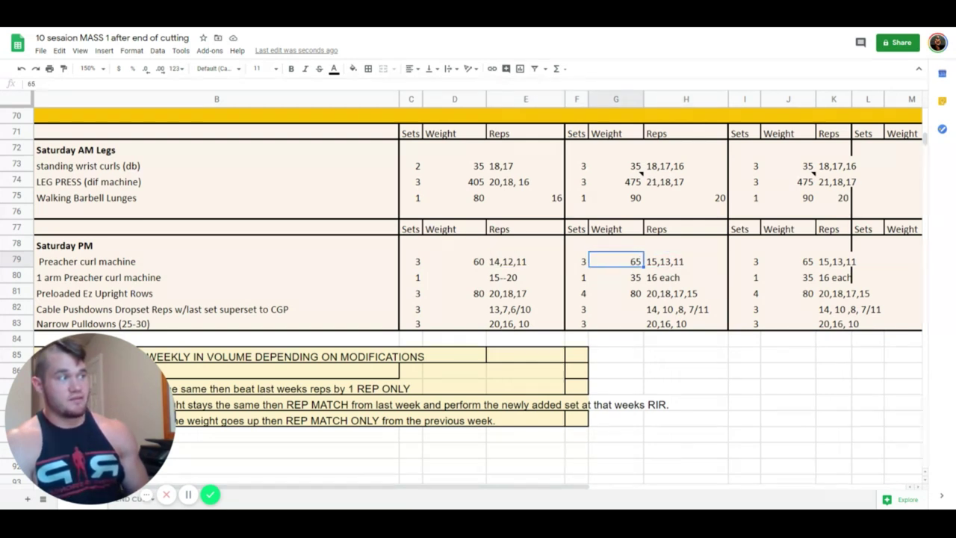
pyautogui.click(454, 261)
pyautogui.click(525, 261)
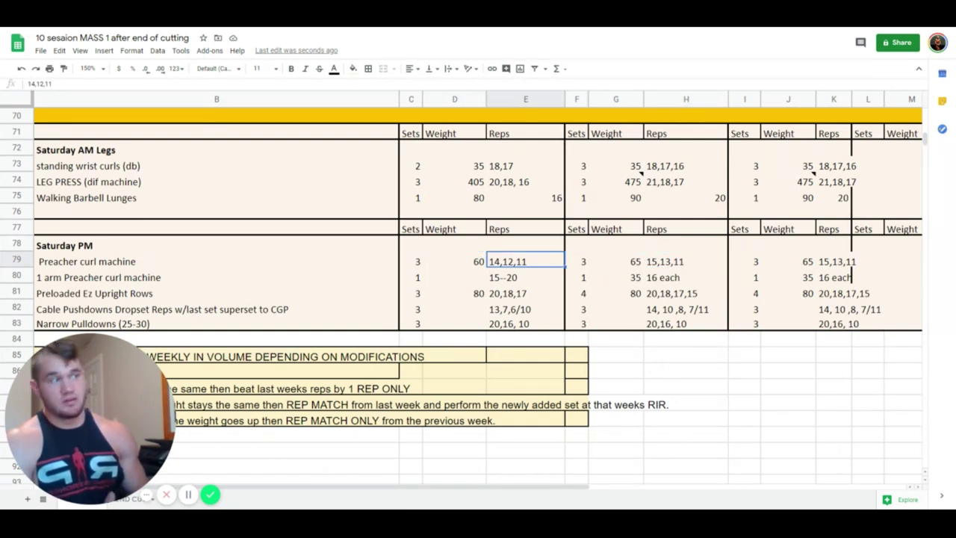
pyautogui.click(525, 277)
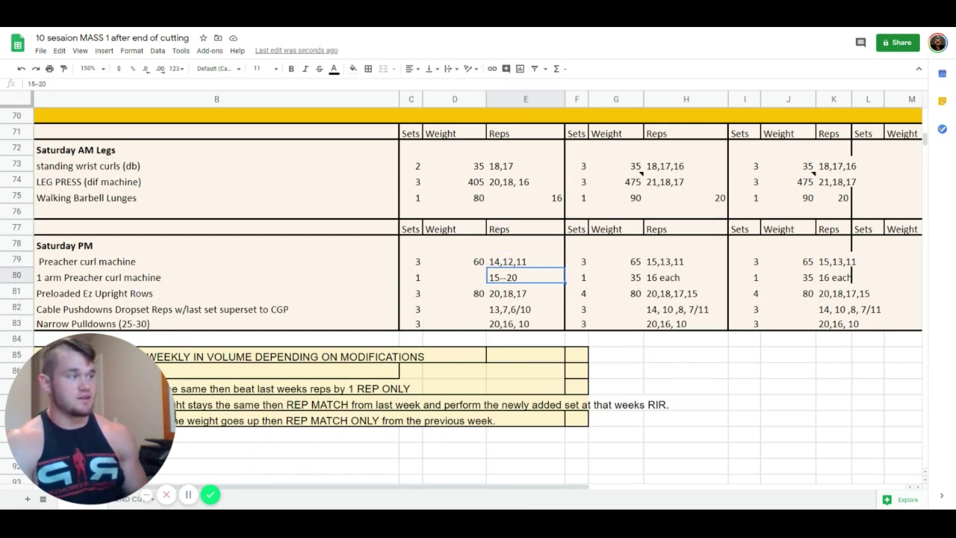
# - Highlight and review the weekly volume progression rules in rows 85 to 89
pyautogui.click(217, 277)
pyautogui.hscroll(-3, 478, 292)
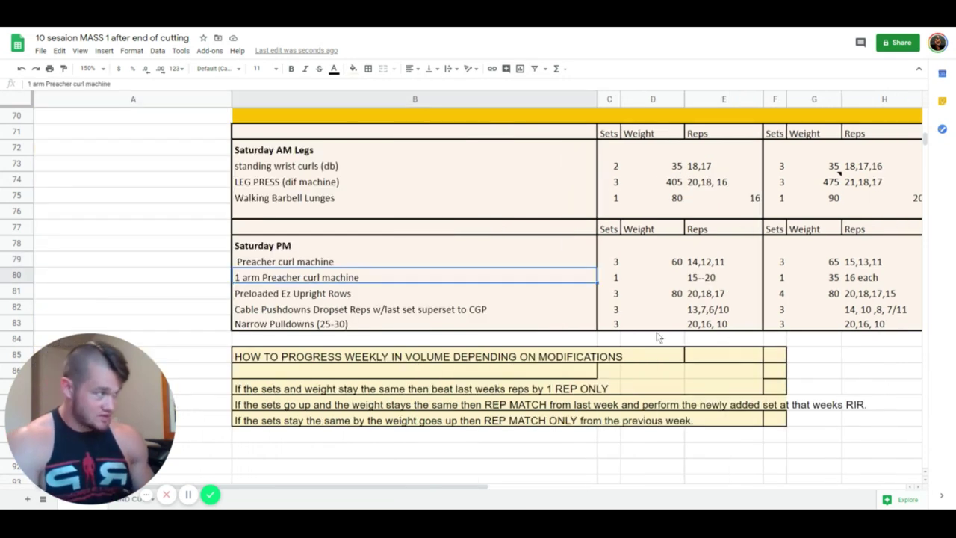
pyautogui.moveTo(333, 356); pyautogui.dragTo(833, 426)
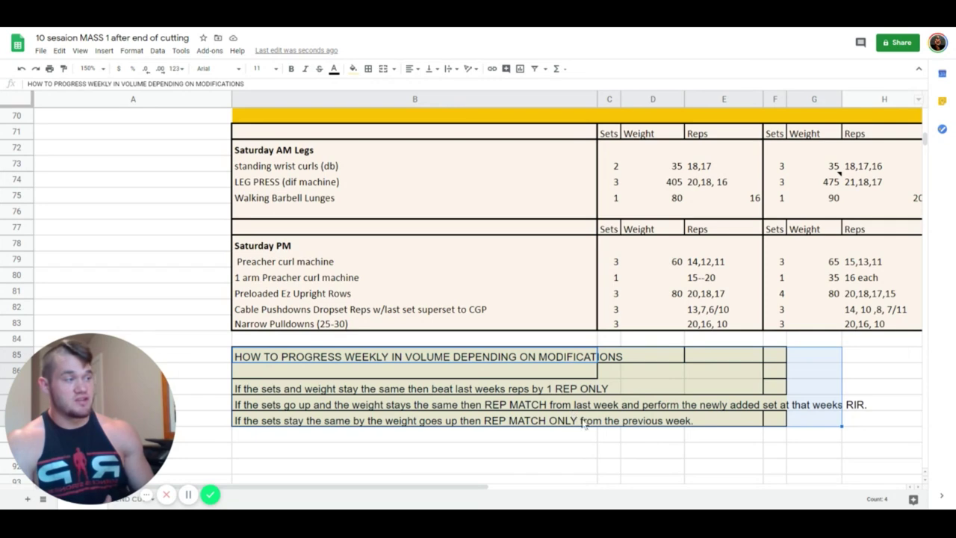
pyautogui.click(724, 450)
# - Find the Friday AM Smith Close Grip Bench in row 66 and compare its weight and reps between the first two blocks
pyautogui.scroll(1, 445, 360)
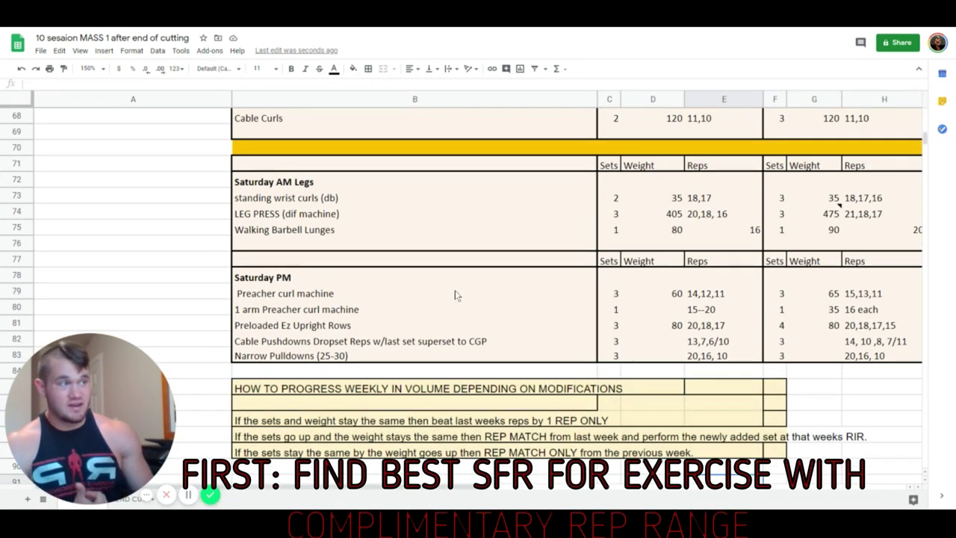
pyautogui.scroll(1, 234, 255)
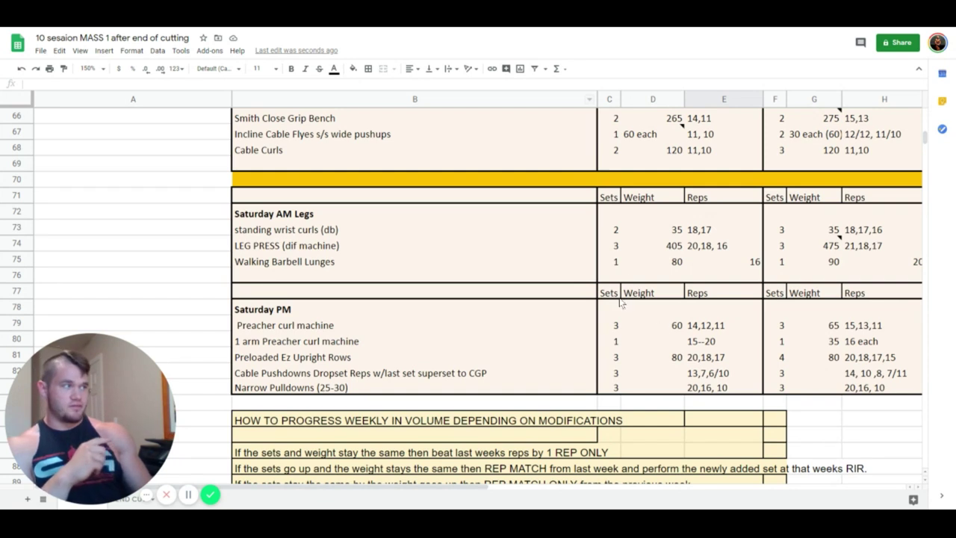
pyautogui.scroll(1, 695, 240)
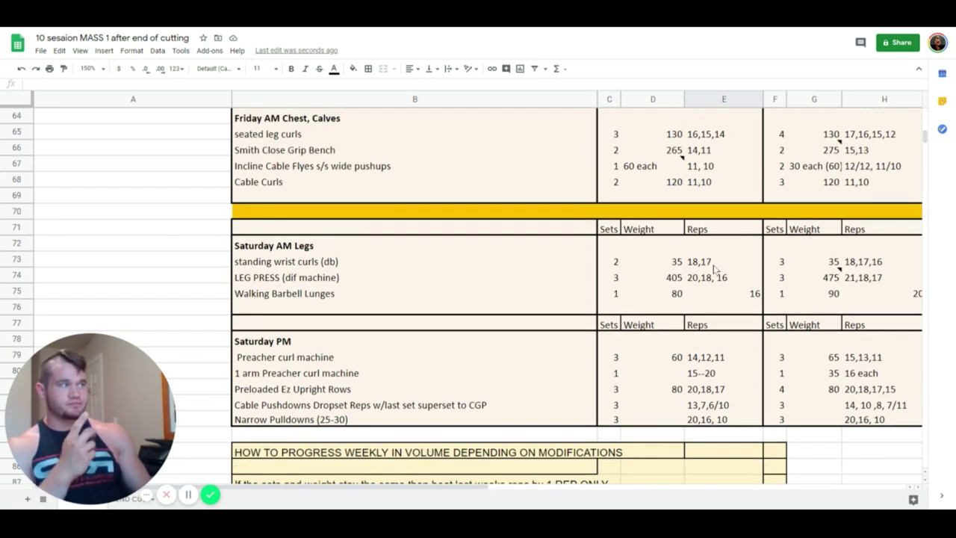
pyautogui.scroll(1, 682, 246)
pyautogui.scroll(5, 681, 252)
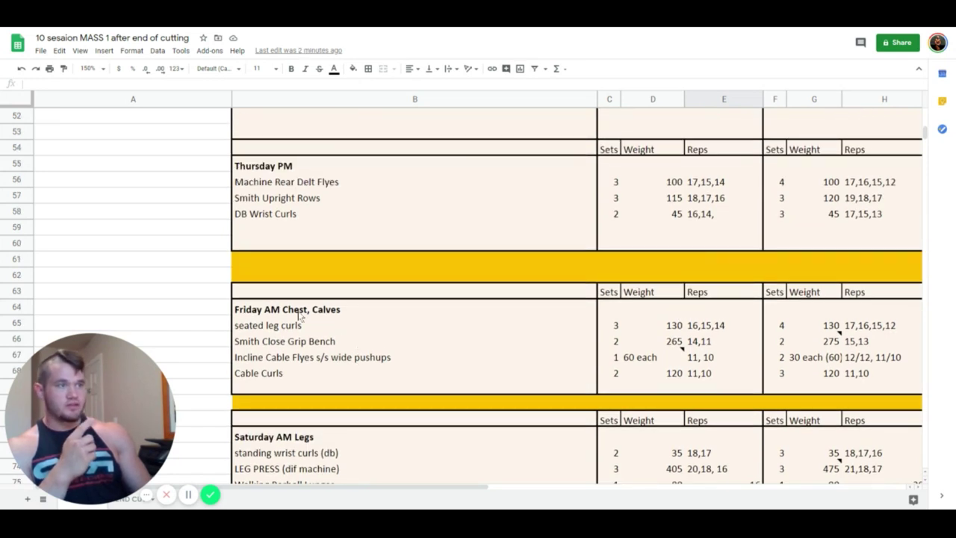
pyautogui.scroll(-1, 469, 310)
pyautogui.click(704, 314)
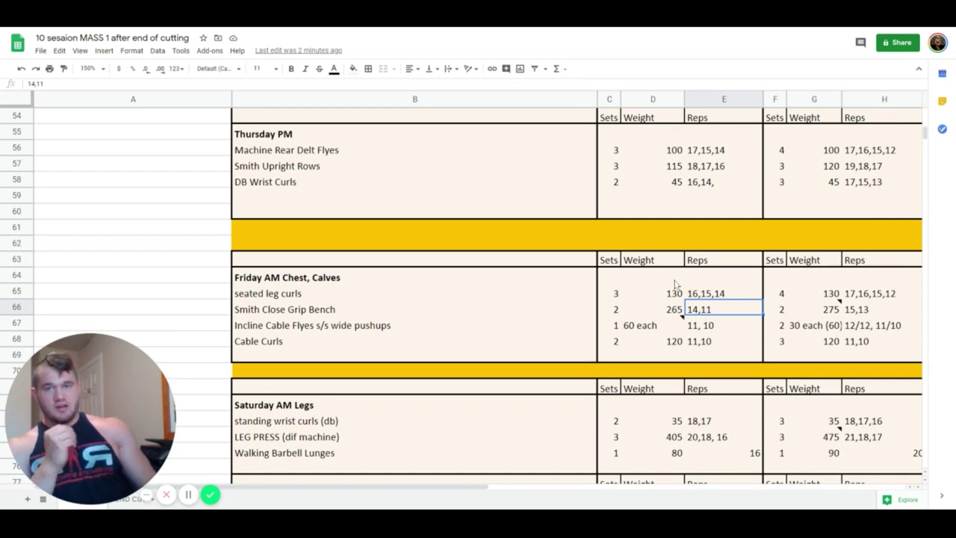
pyautogui.doubleClick(721, 312)
pyautogui.moveTo(720, 312); pyautogui.dragTo(668, 314)
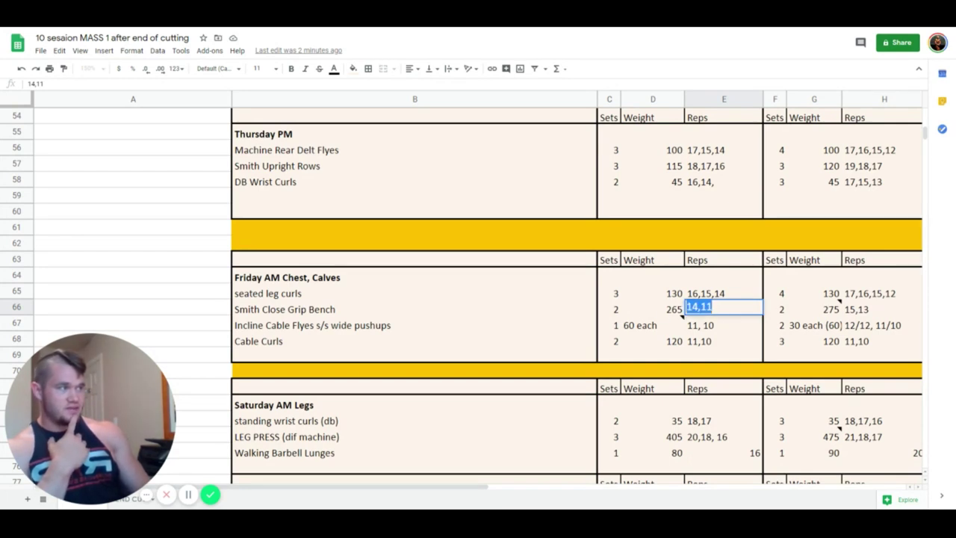
pyautogui.click(665, 309)
pyautogui.click(825, 299)
pyautogui.click(825, 311)
pyautogui.click(681, 312)
pyautogui.click(859, 312)
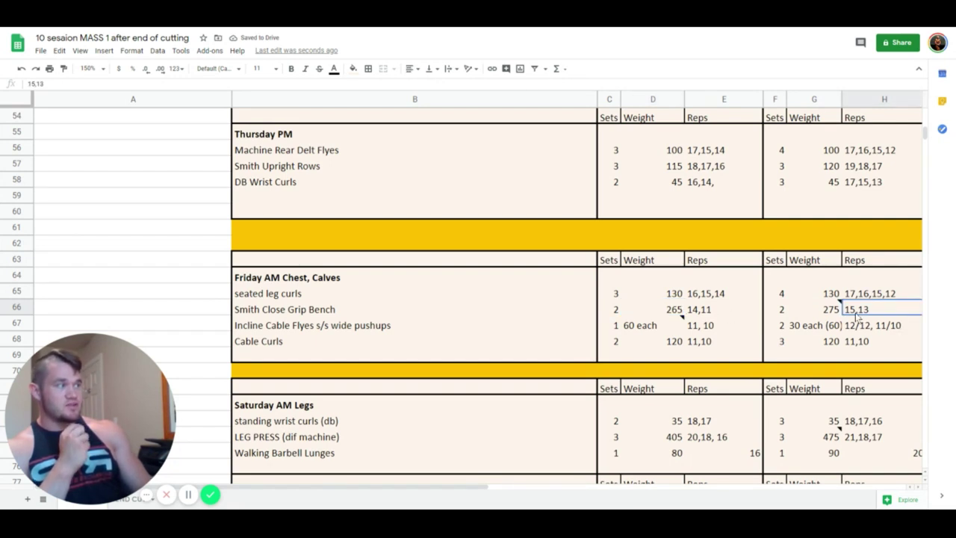
pyautogui.doubleClick(854, 316)
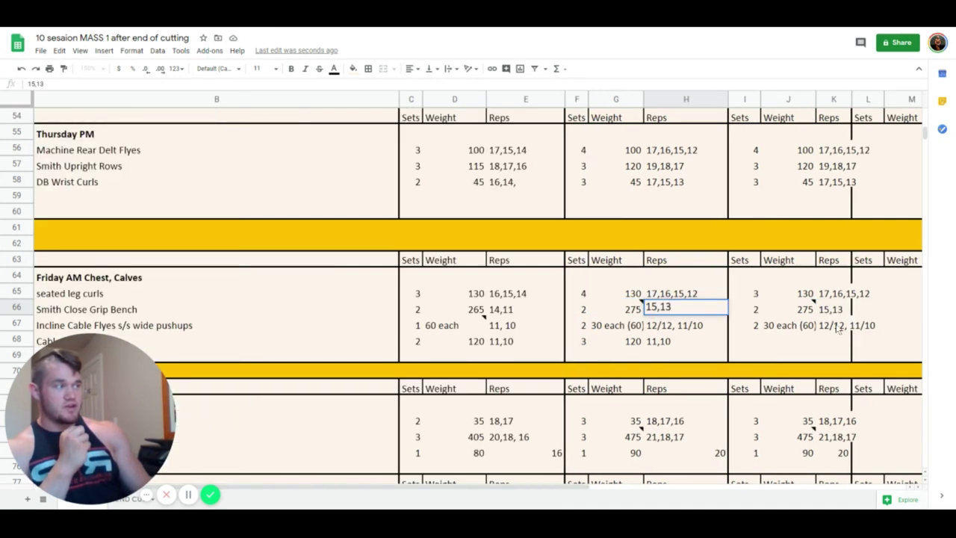
# - Set the third block's Smith Close Grip Bench weight in J66 to 280 and its sets in I66 to 3
pyautogui.click(804, 314)
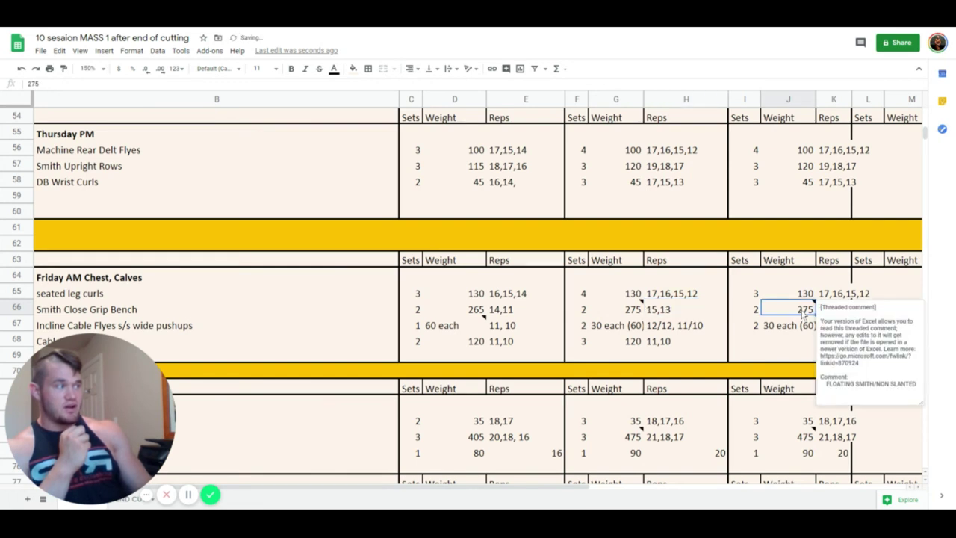
pyautogui.write('280')
pyautogui.press('Left')
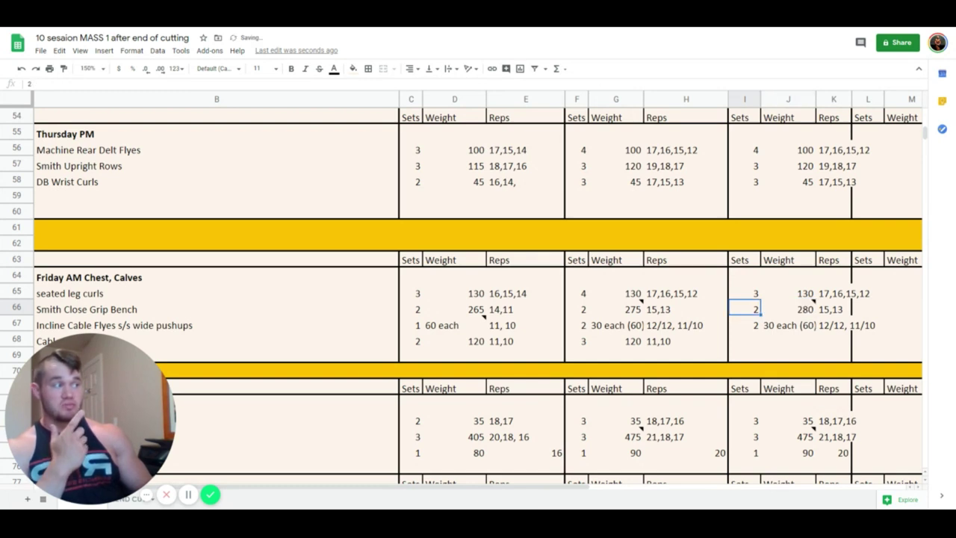
pyautogui.write('3')
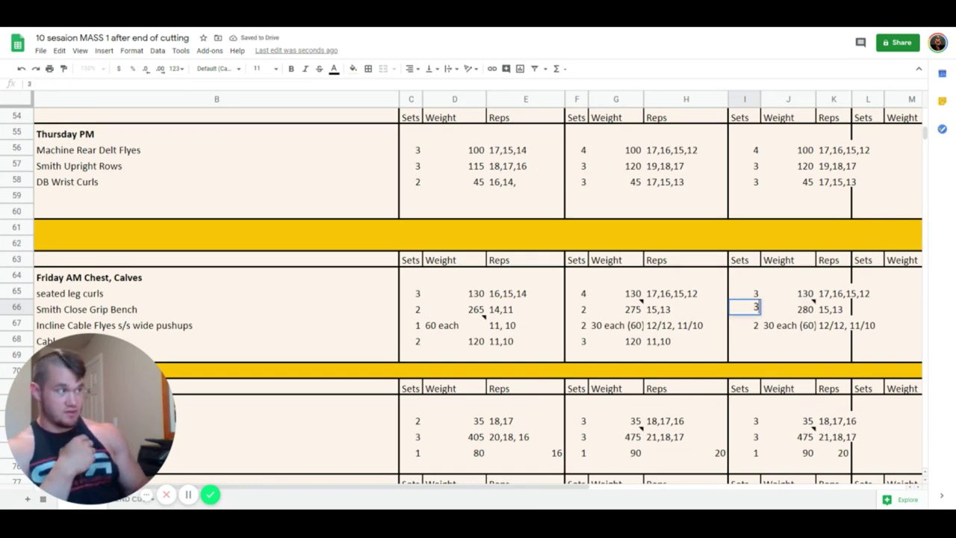
pyautogui.press('Left')
# - Trace the Smith Close Grip Bench's sets, weights and reps along row 66 across the three training blocks
pyautogui.press('Left')
pyautogui.press('Right')
pyautogui.press('Right')
pyautogui.press('Right')
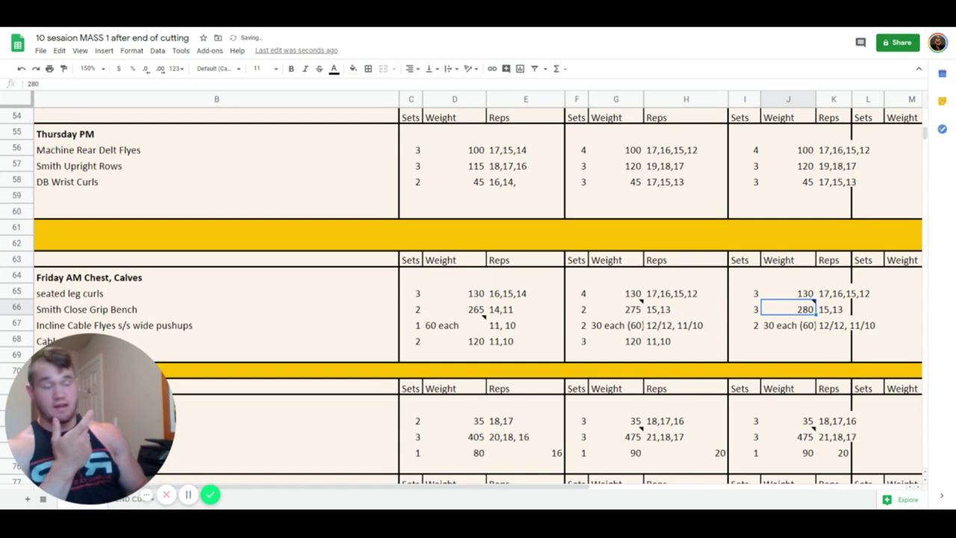
pyautogui.click(745, 309)
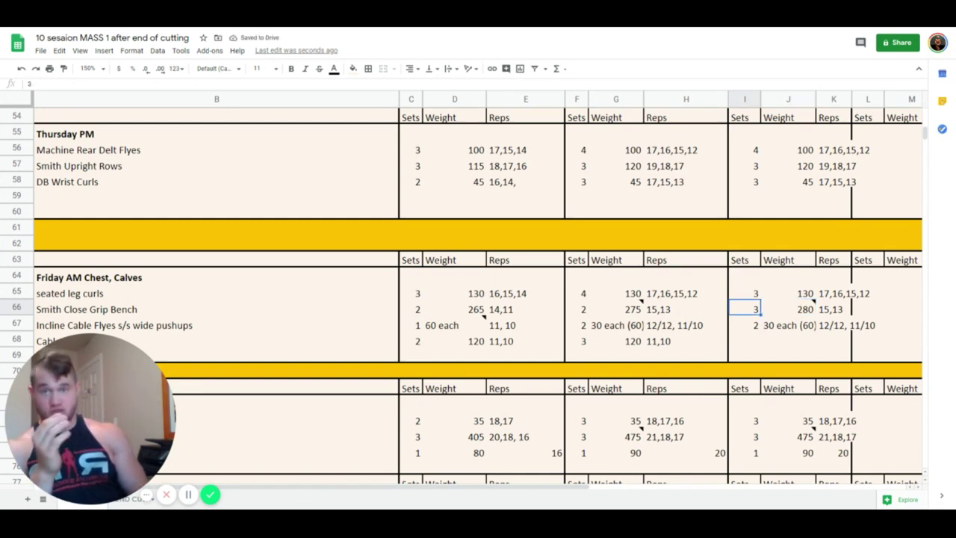
pyautogui.press('Left')
pyautogui.press('Left')
pyautogui.press('Left')
pyautogui.press('Left')
pyautogui.press('Left')
pyautogui.press('Left')
pyautogui.press('Left')
pyautogui.press('Left')
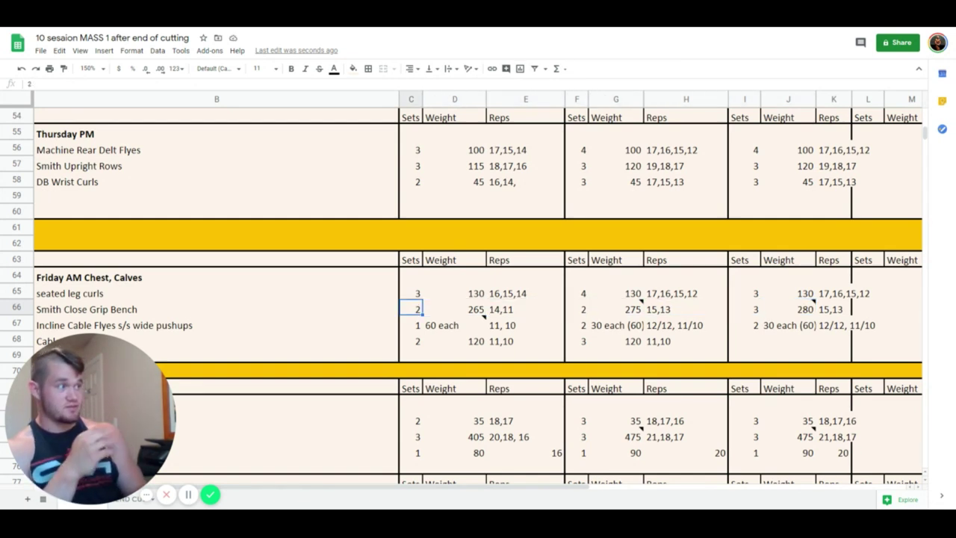
pyautogui.press('Right')
pyautogui.press('Right')
pyautogui.press('Right')
pyautogui.press('Right')
pyautogui.press('Right')
pyautogui.press('Right')
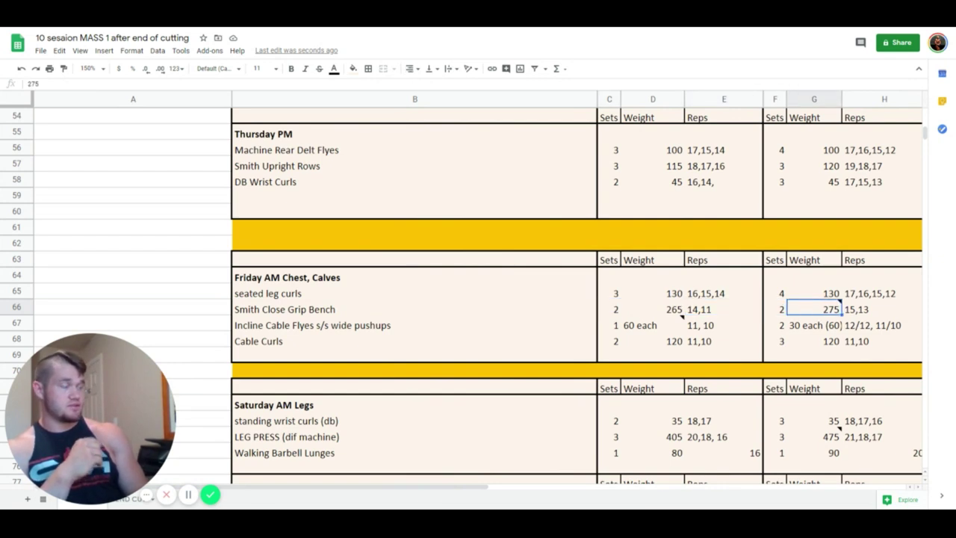
# - Compare the Friday AM exercises' sets, weights and reps in rows 65 to 67 across the blocks, focusing on the Smith Close Grip Bench
pyautogui.moveTo(617, 295); pyautogui.dragTo(884, 308)
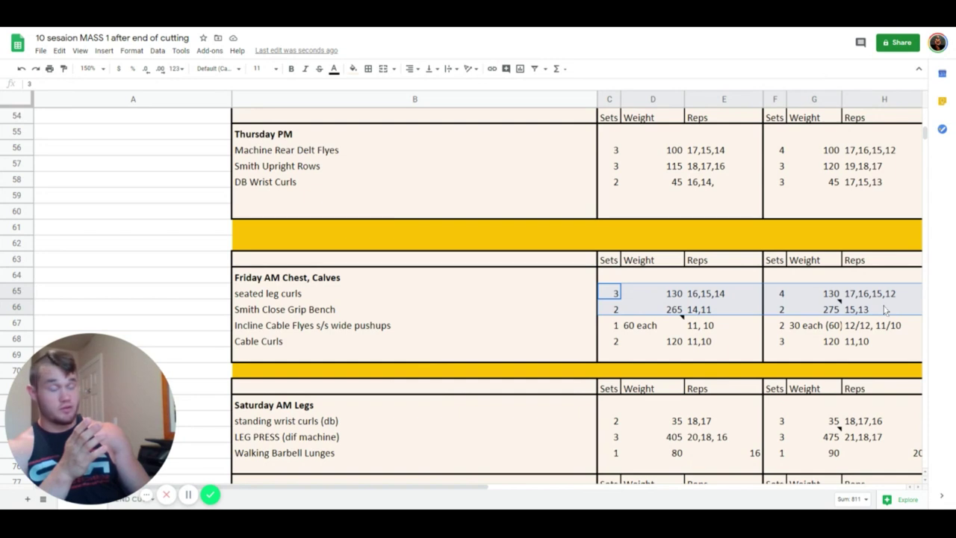
pyautogui.click(822, 310)
pyautogui.click(790, 295)
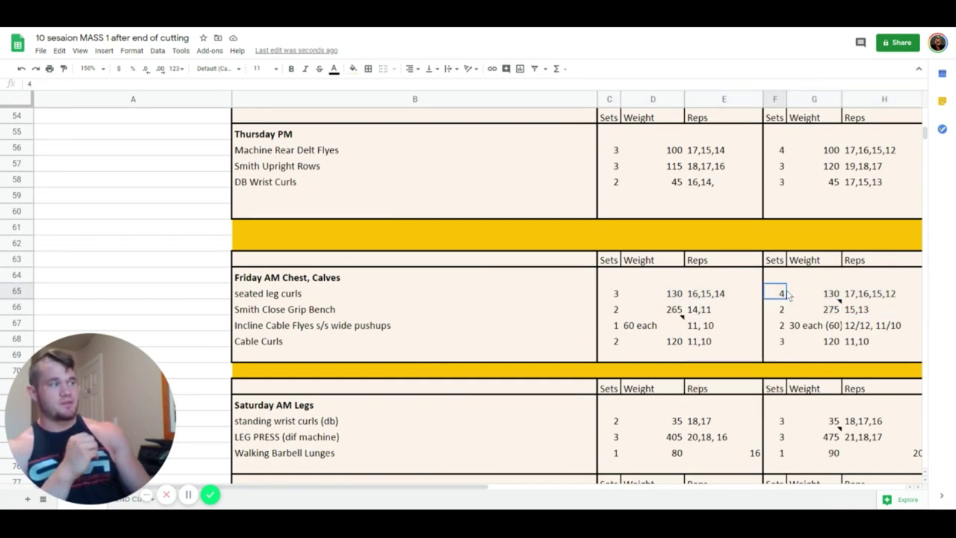
pyautogui.moveTo(780, 313); pyautogui.dragTo(780, 328)
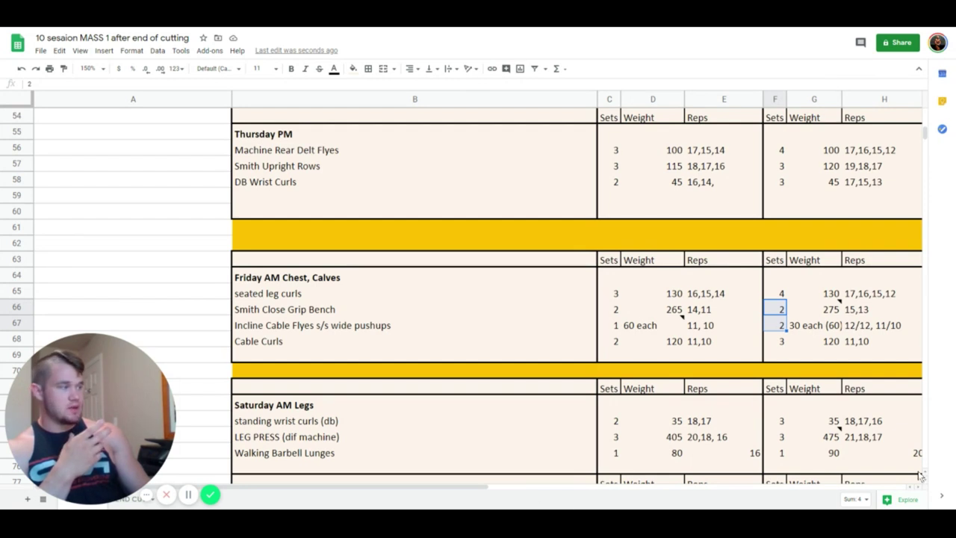
pyautogui.moveTo(477, 487); pyautogui.dragTo(576, 491)
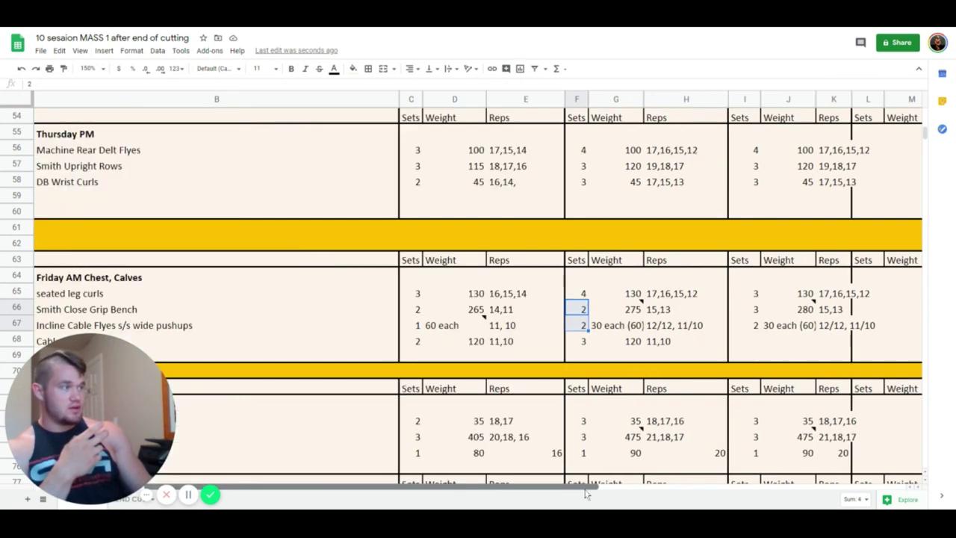
pyautogui.click(758, 309)
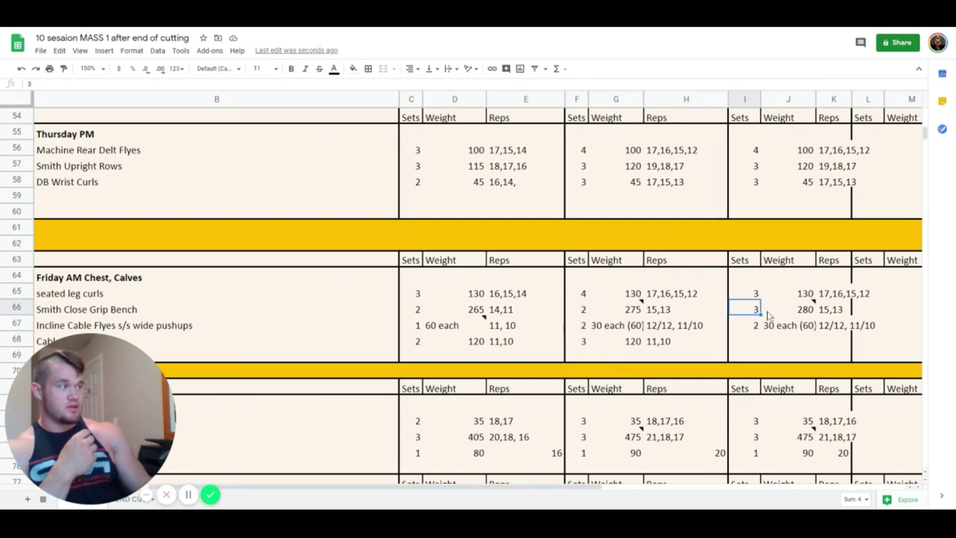
pyautogui.click(807, 311)
pyautogui.click(795, 330)
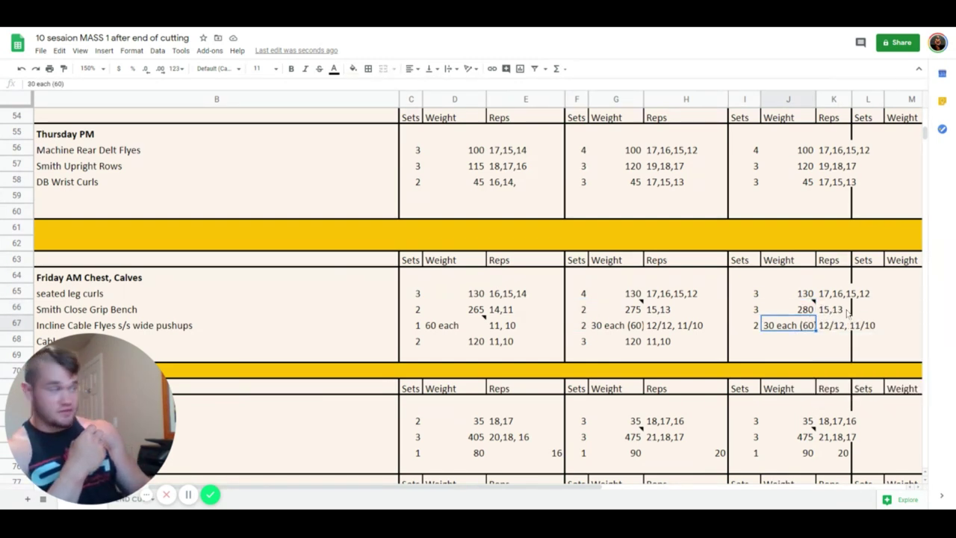
pyautogui.click(848, 312)
pyautogui.click(657, 314)
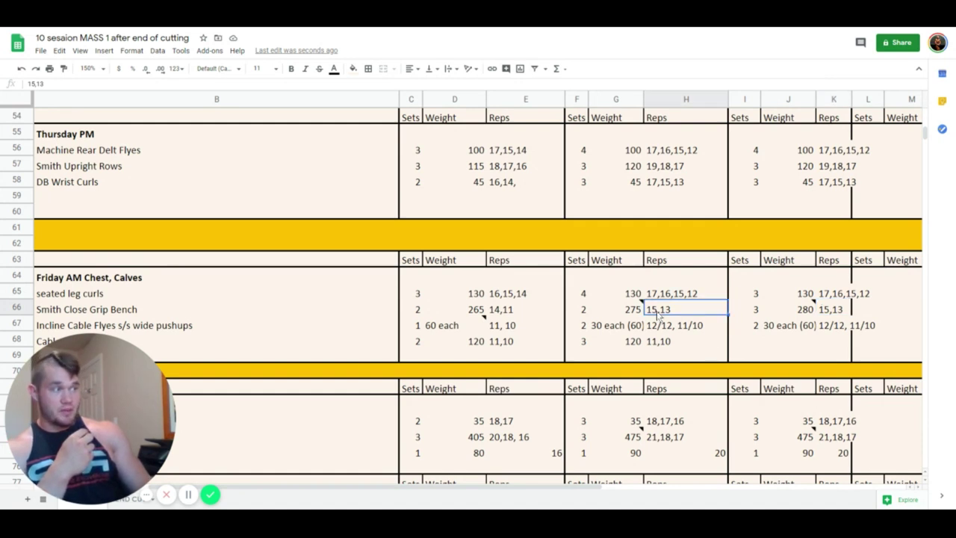
# - Trace the Incline Cable Flyes s/s wide pushups entries along row 67 from the third block's weight back to the first block's sets
pyautogui.moveTo(821, 317)
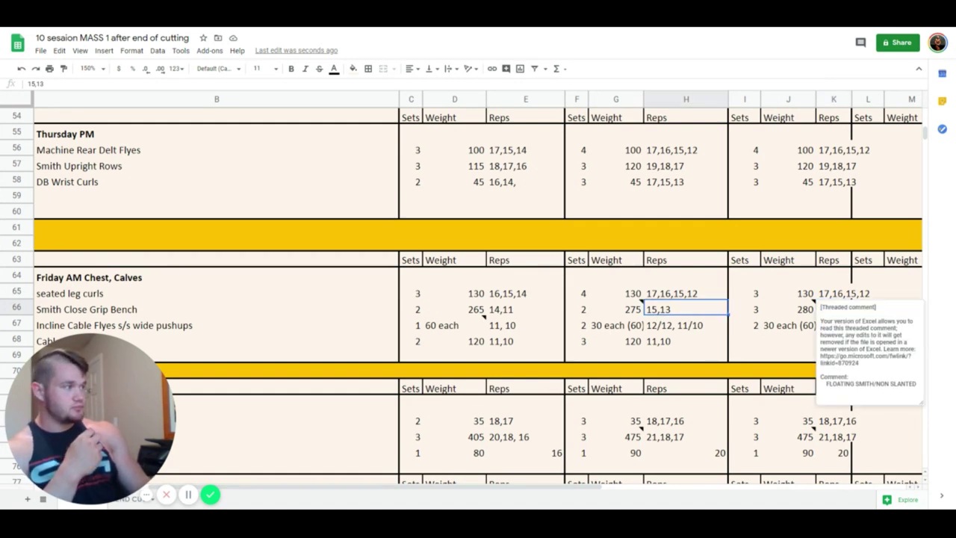
pyautogui.click(797, 306)
pyautogui.click(774, 335)
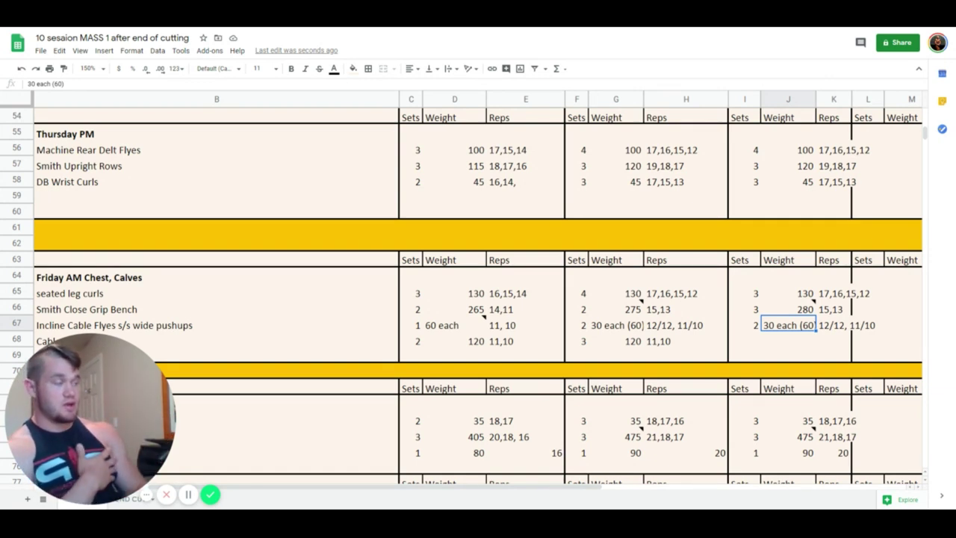
pyautogui.press('Left')
pyautogui.press('Left')
pyautogui.press('Left')
pyautogui.press('Left')
pyautogui.press('Left')
pyautogui.press('Left')
pyautogui.press('Left')
pyautogui.press('Left')
pyautogui.press('Left')
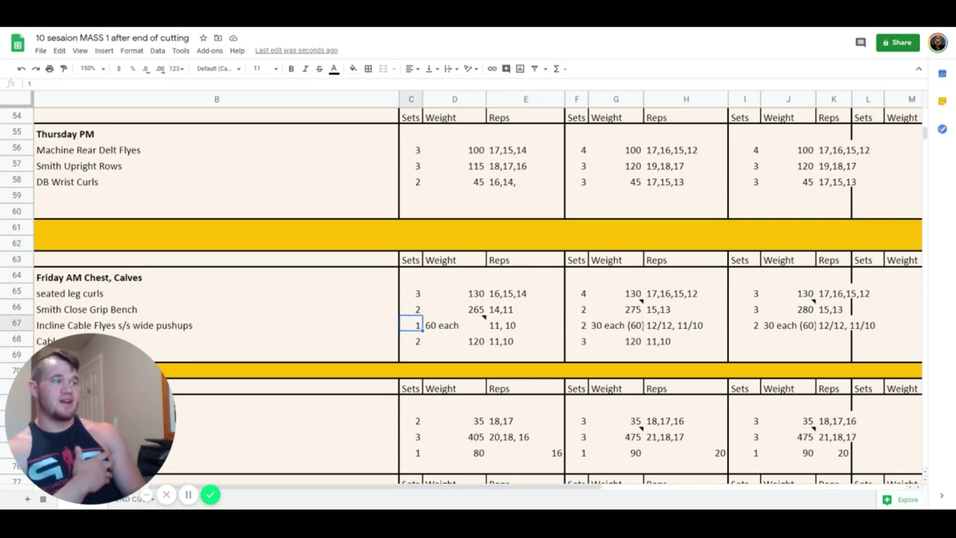
# - Locate the Smith Close Grip Bench name in row 66 and review its first-block sets entry in C66
pyautogui.press('Right')
pyautogui.press('Up')
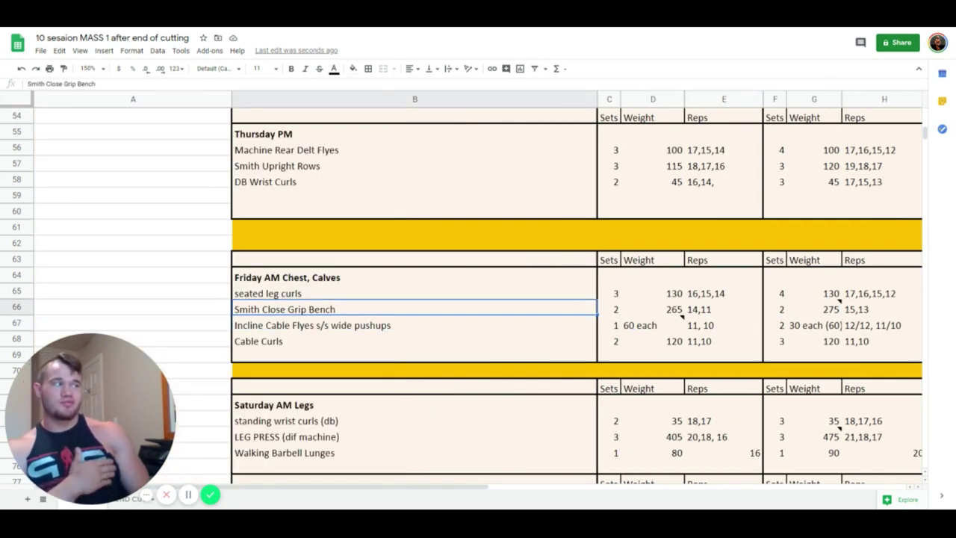
pyautogui.press('Up')
pyautogui.press('Down')
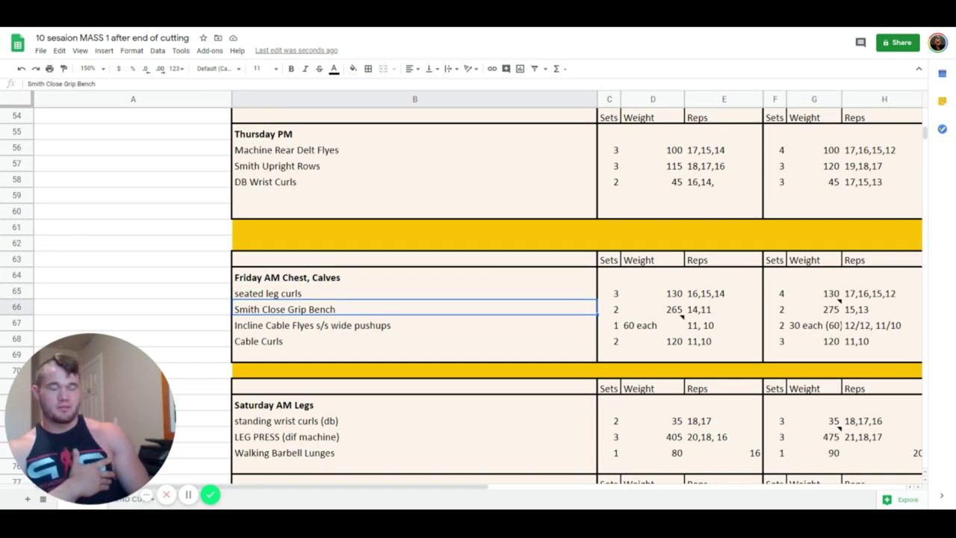
pyautogui.press('Right')
pyautogui.press('Left')
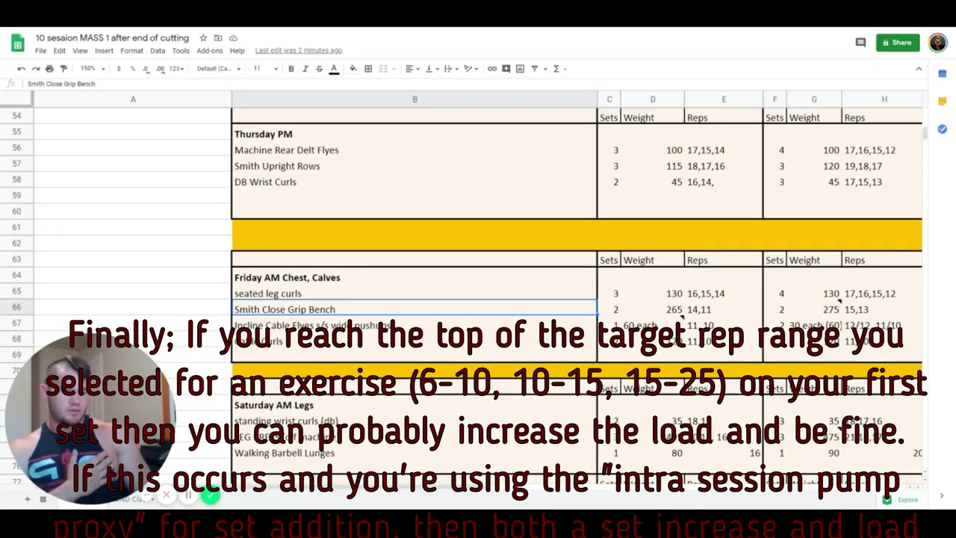
pyautogui.press('Right')
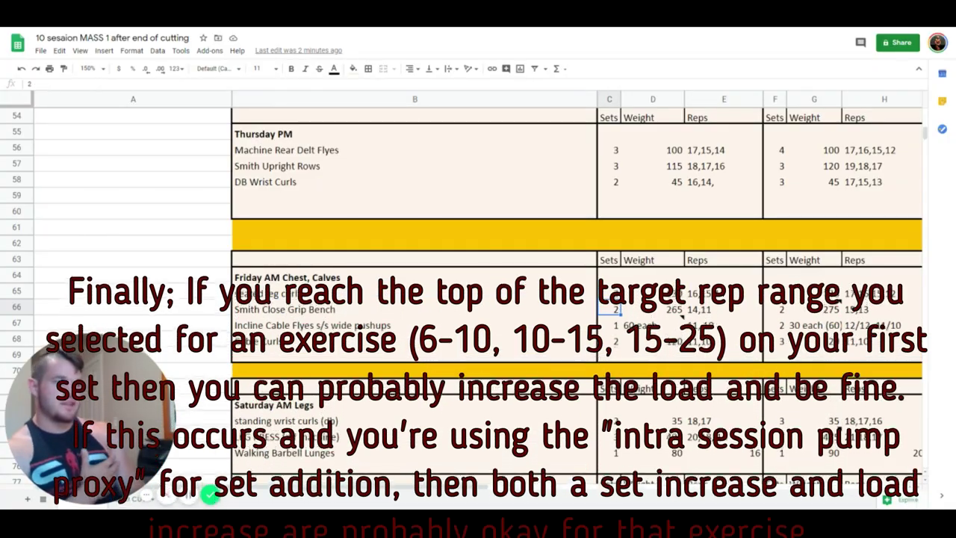